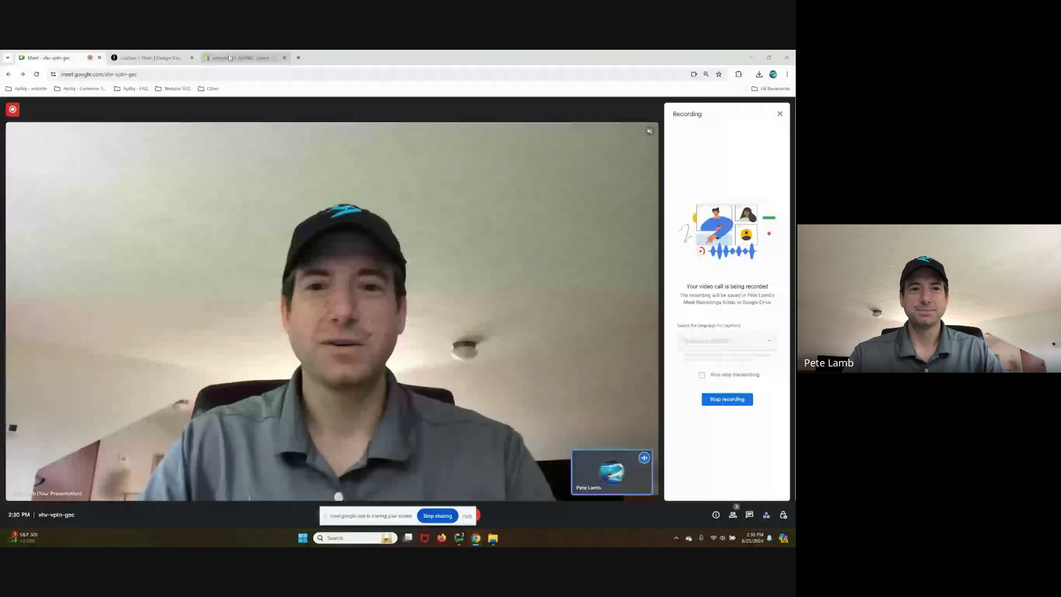
- Switch from the Google Meet call to the apliiq.com browser tab
click(149, 57)
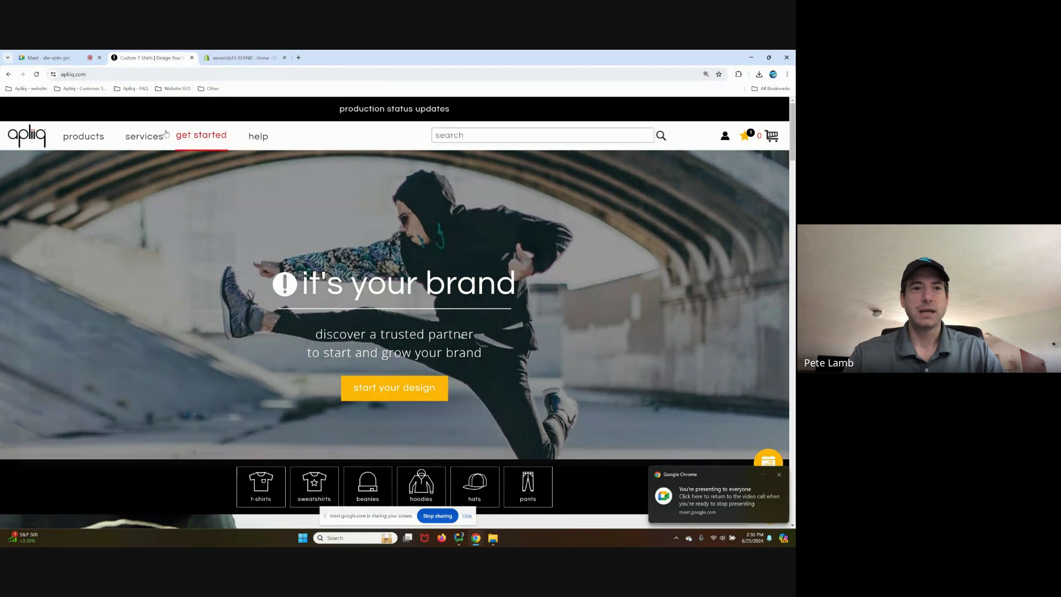
- Open the men's catalog at 150% zoom and filter it to collars, showing 21 polos
mouse_move(83, 136)
click(124, 185)
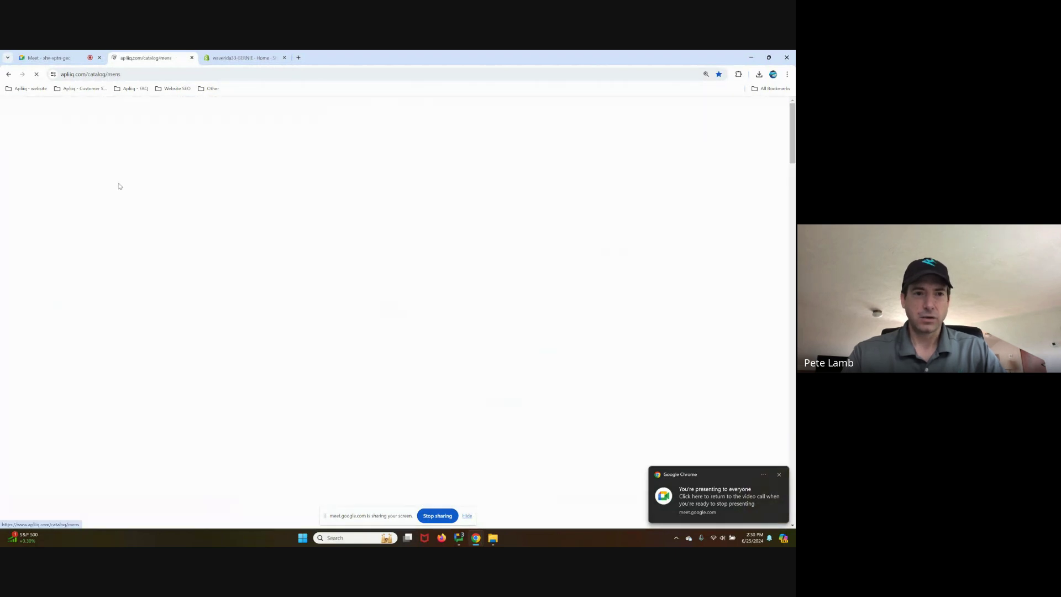
key(ctrl+plus)
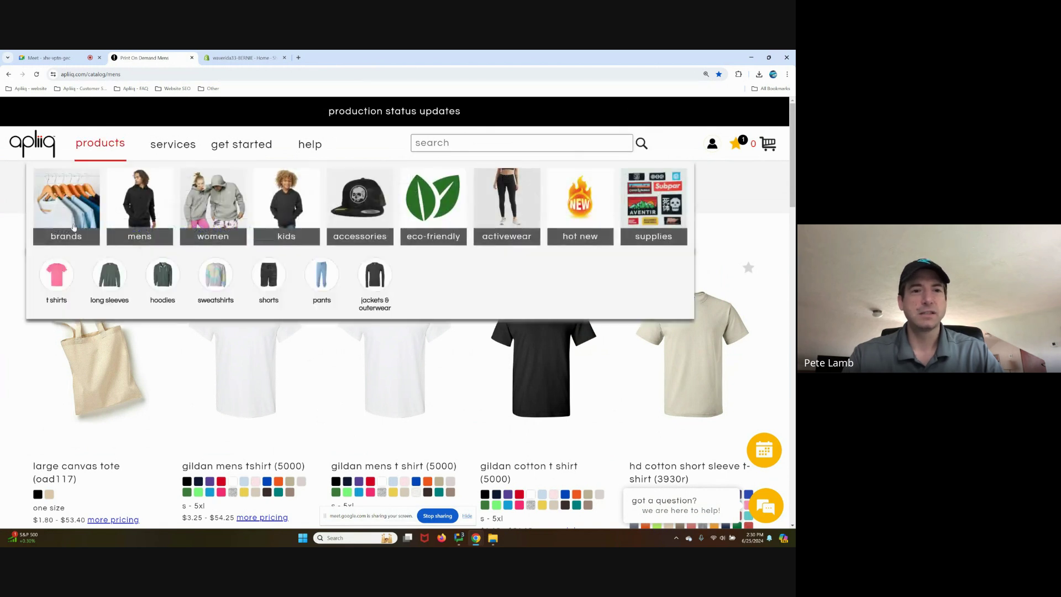
click(302, 194)
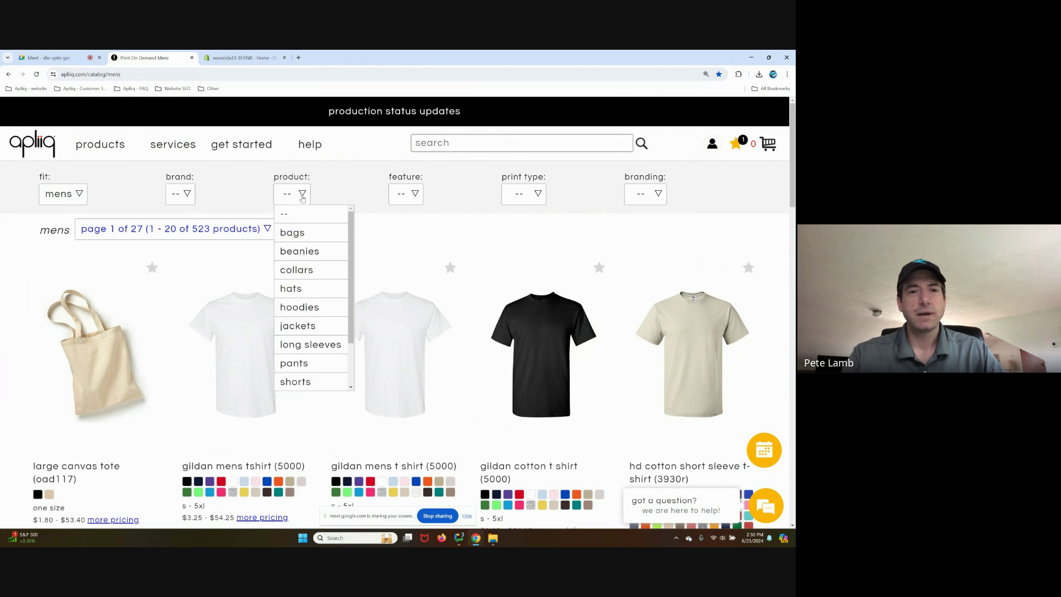
click(305, 271)
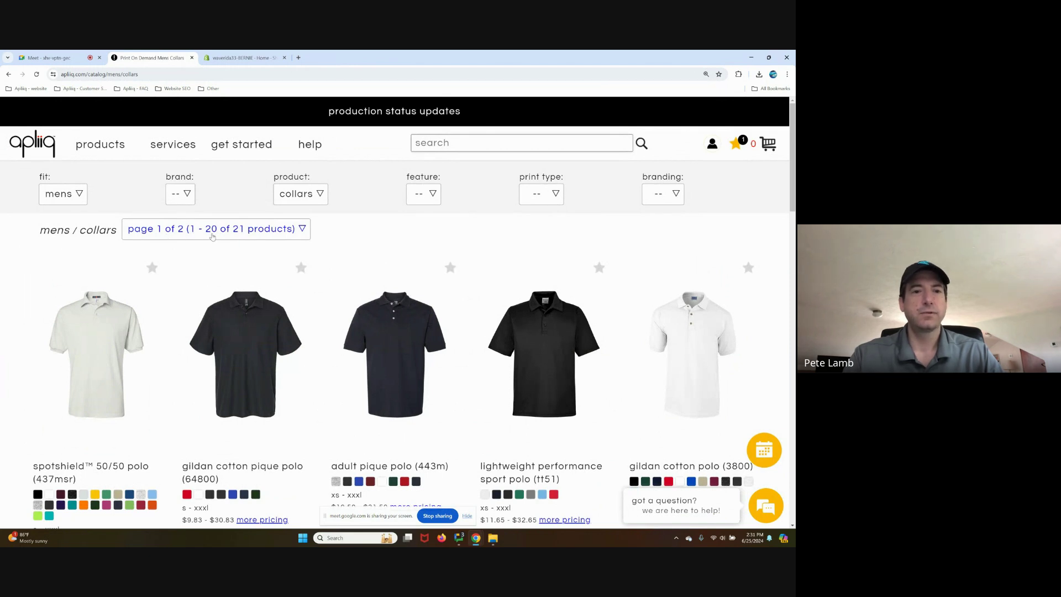
- Scroll the collars listing and open the adidas performance polo (a230) product page
mouse_move(348, 282)
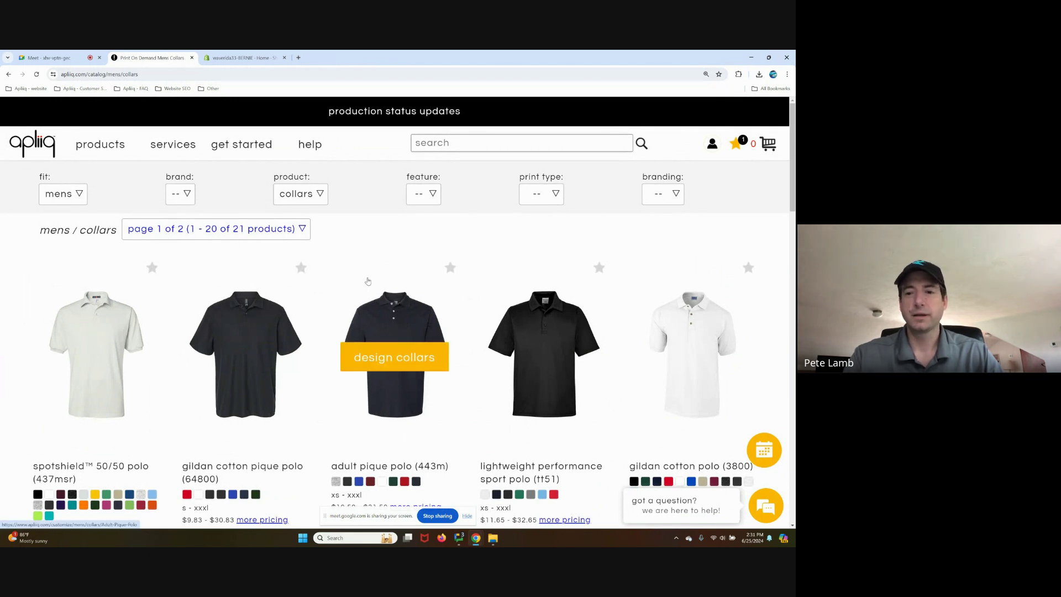
scroll(368, 282, down, 7)
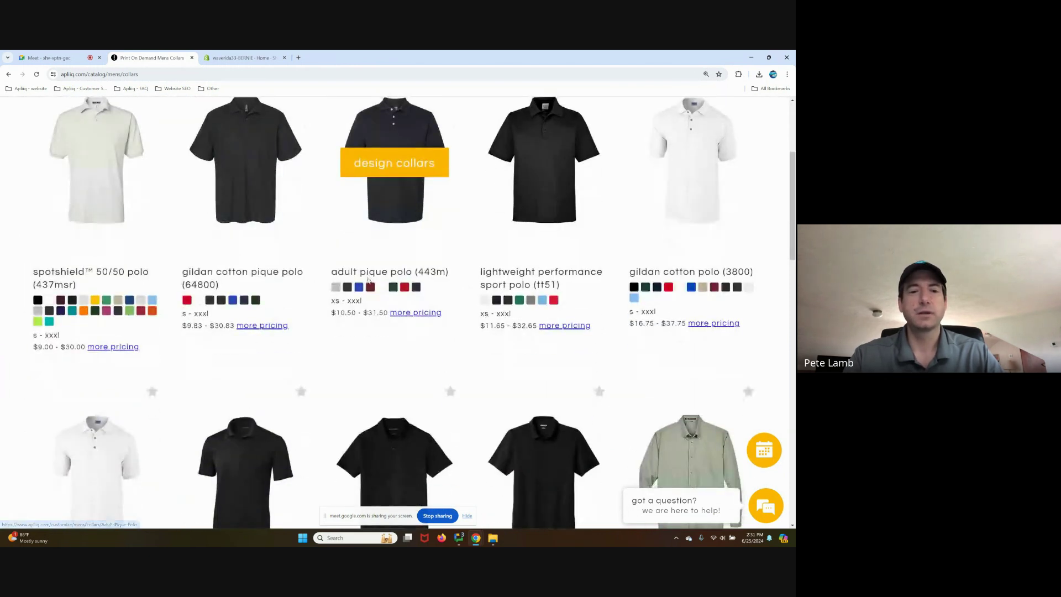
scroll(368, 282, down, 5)
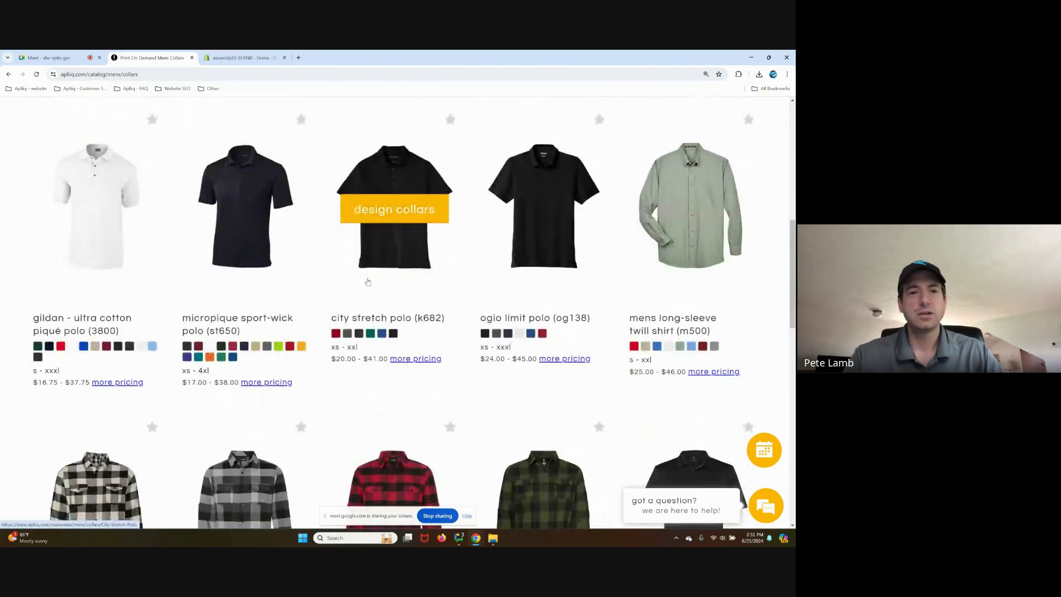
mouse_move(702, 310)
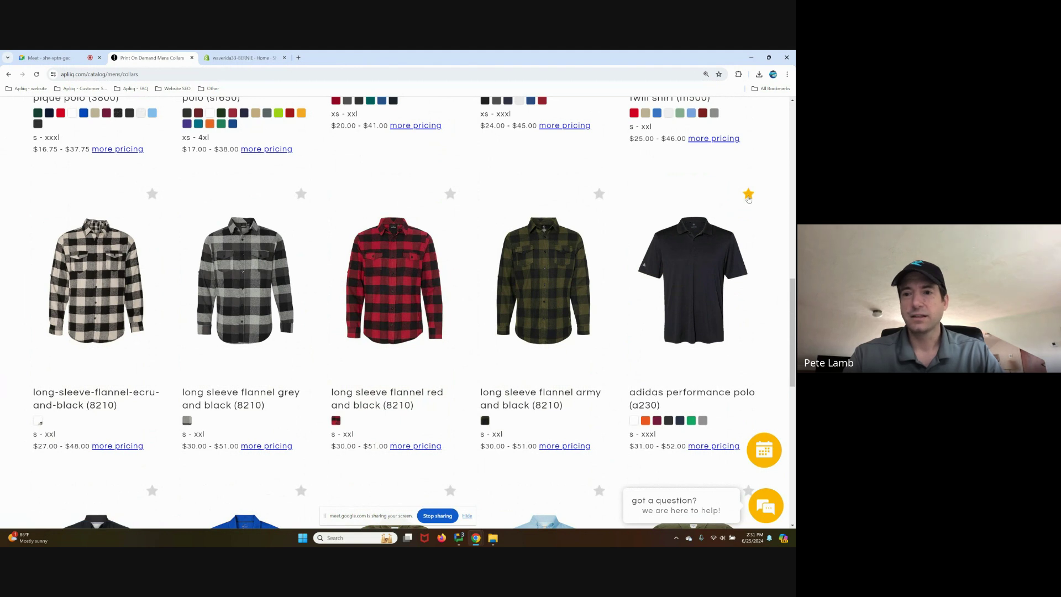
mouse_move(707, 224)
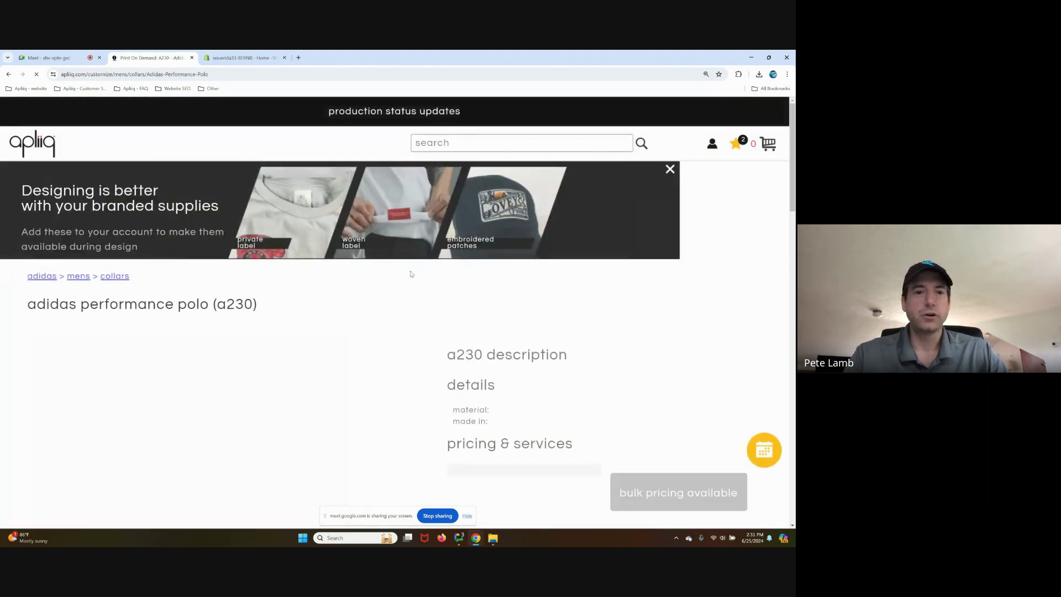
- Scroll the a230 product page and launch the design customizer
scroll(408, 297, down, 2)
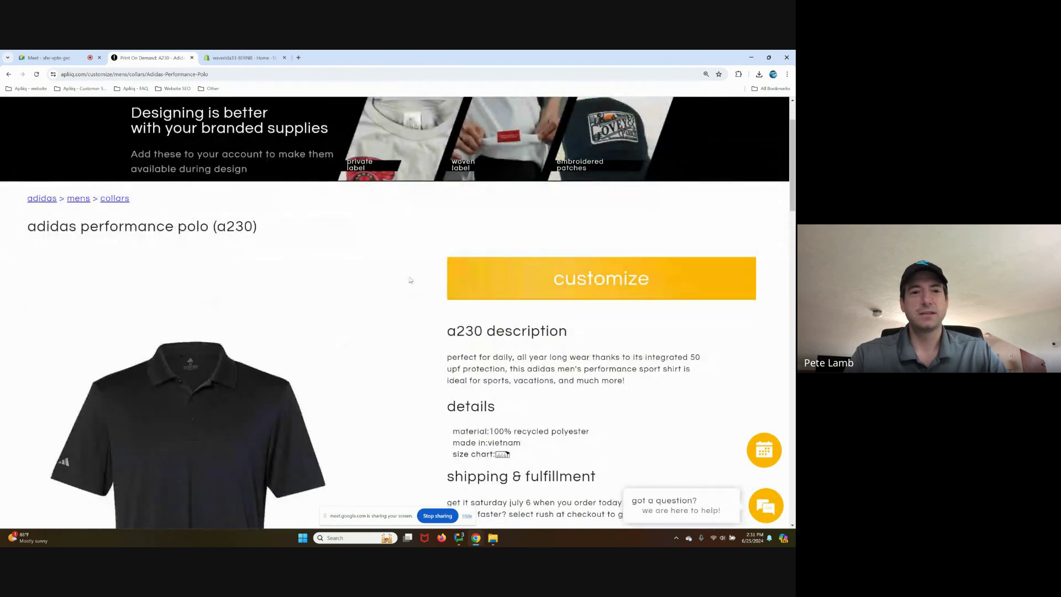
scroll(417, 288, down, 1)
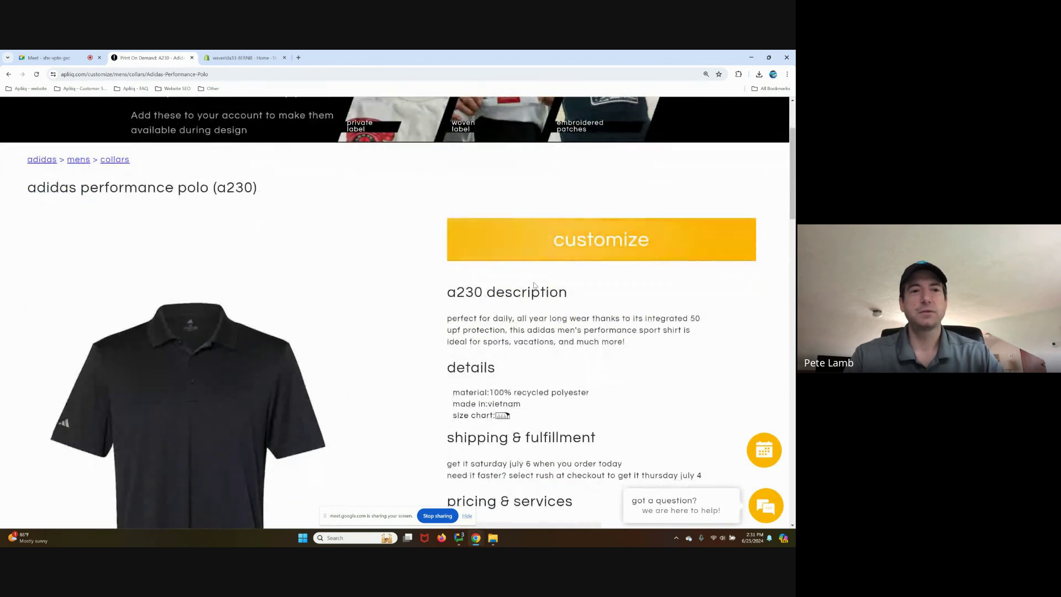
click(606, 246)
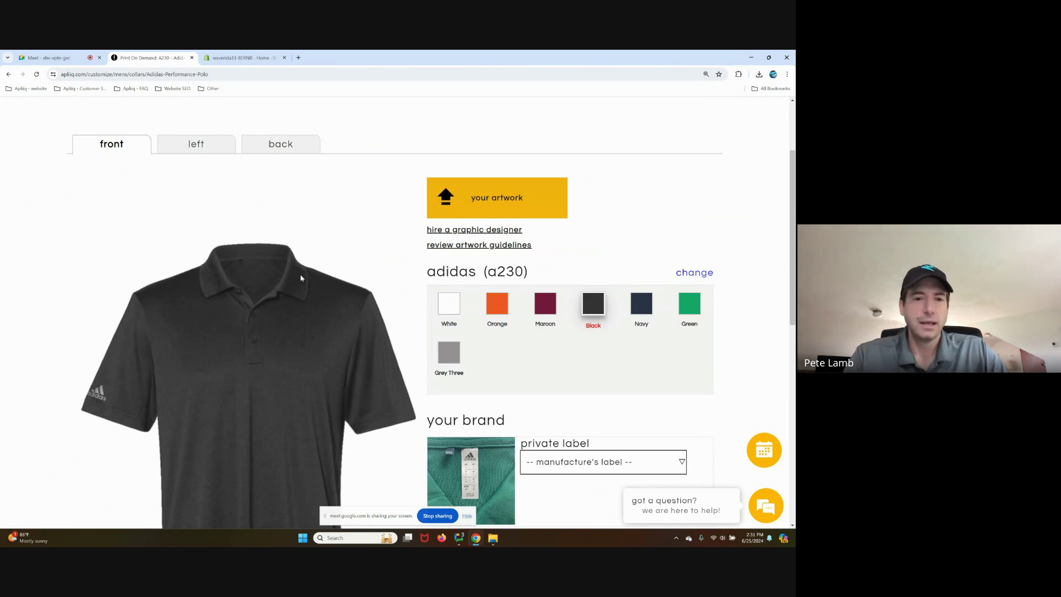
- Upload the mint surfer artwork file as your own artwork
click(486, 200)
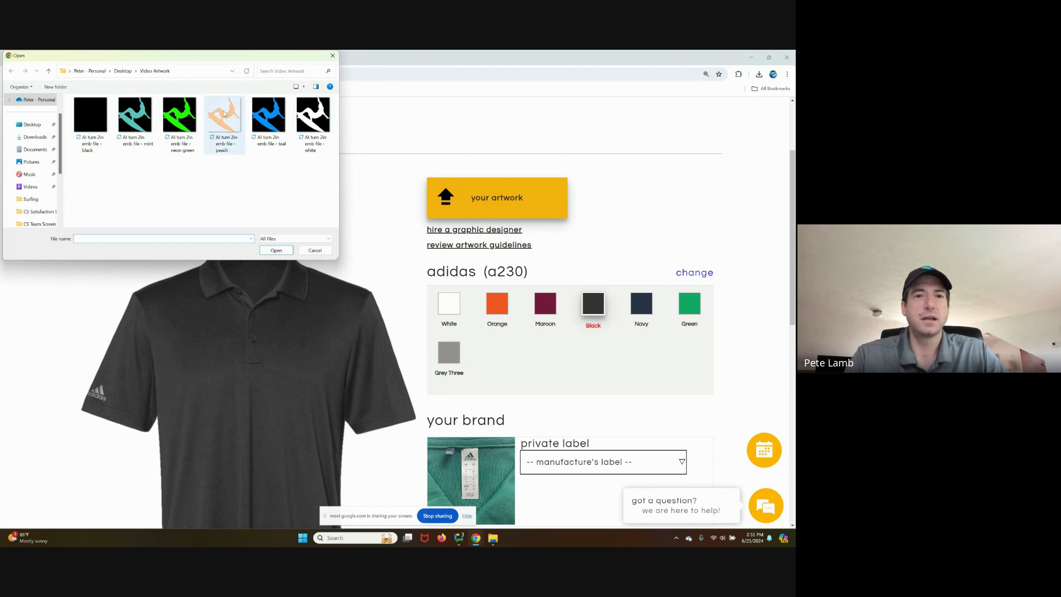
click(138, 117)
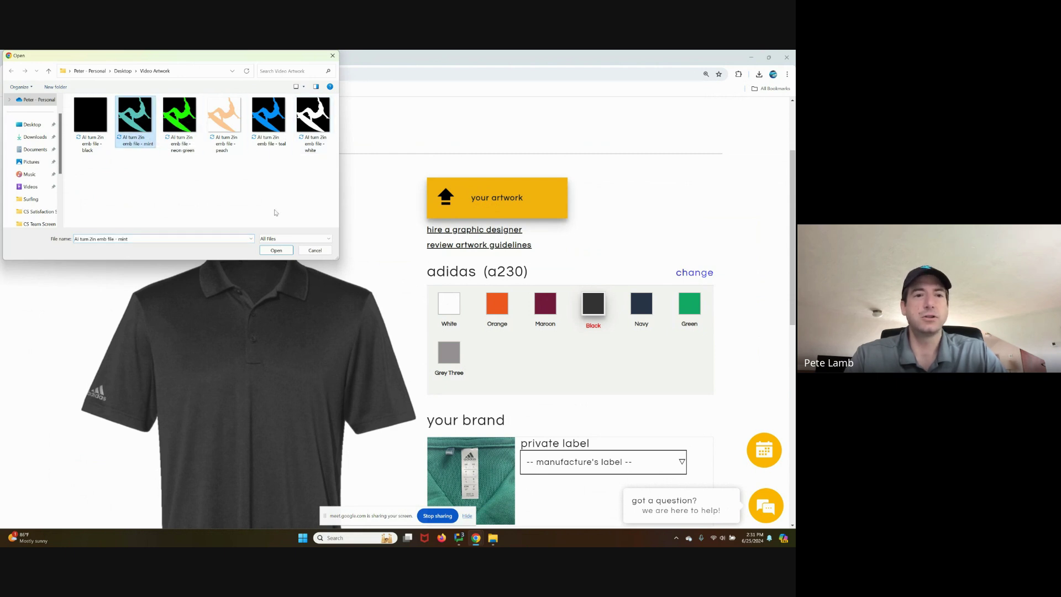
click(276, 251)
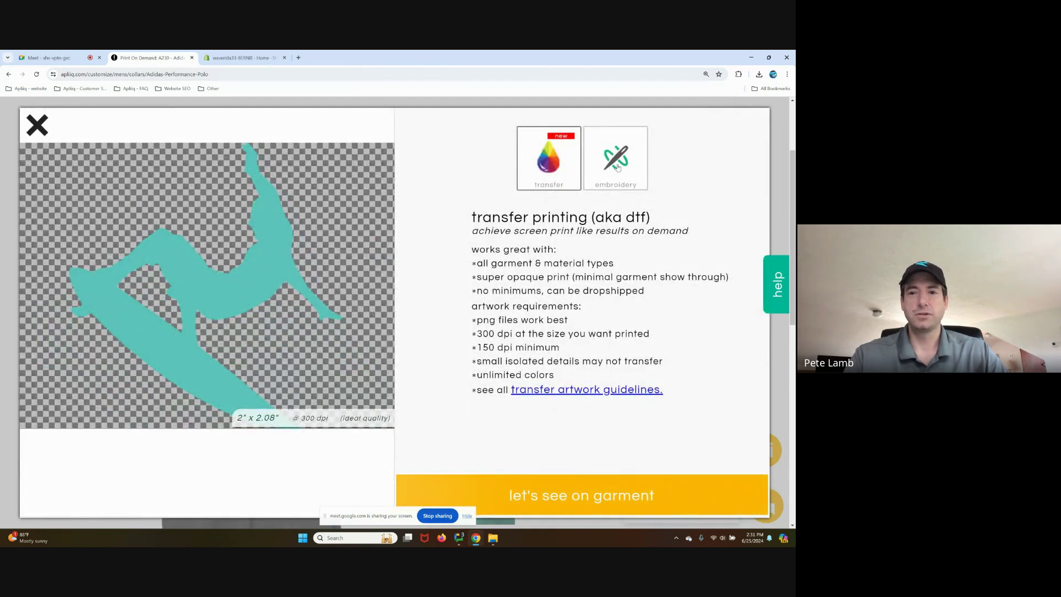
- Make it embroidery in mint thread only, removing black, light gray and teal, and preview it
click(616, 165)
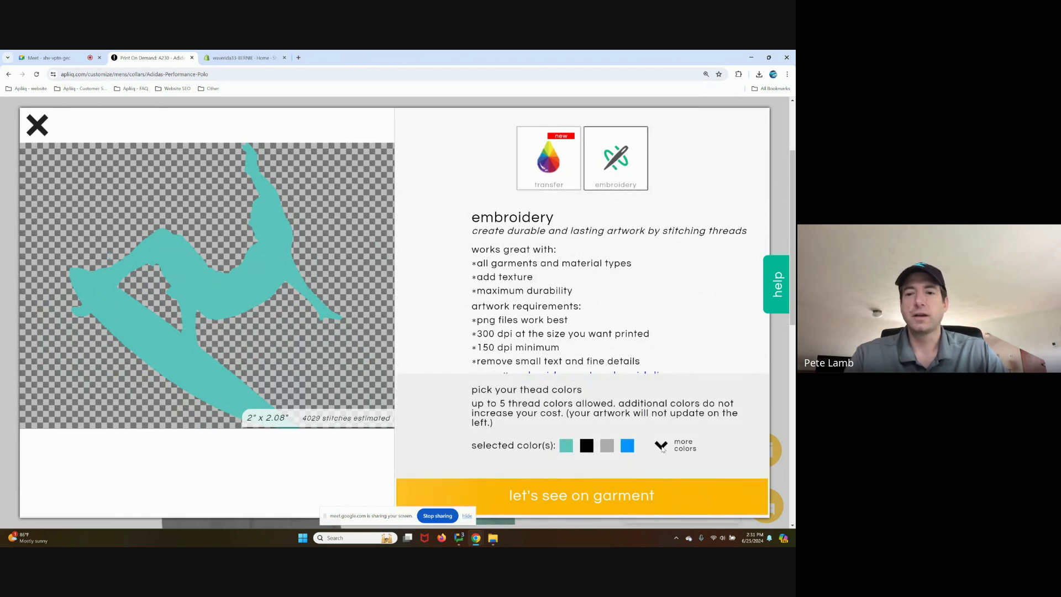
click(662, 447)
click(490, 307)
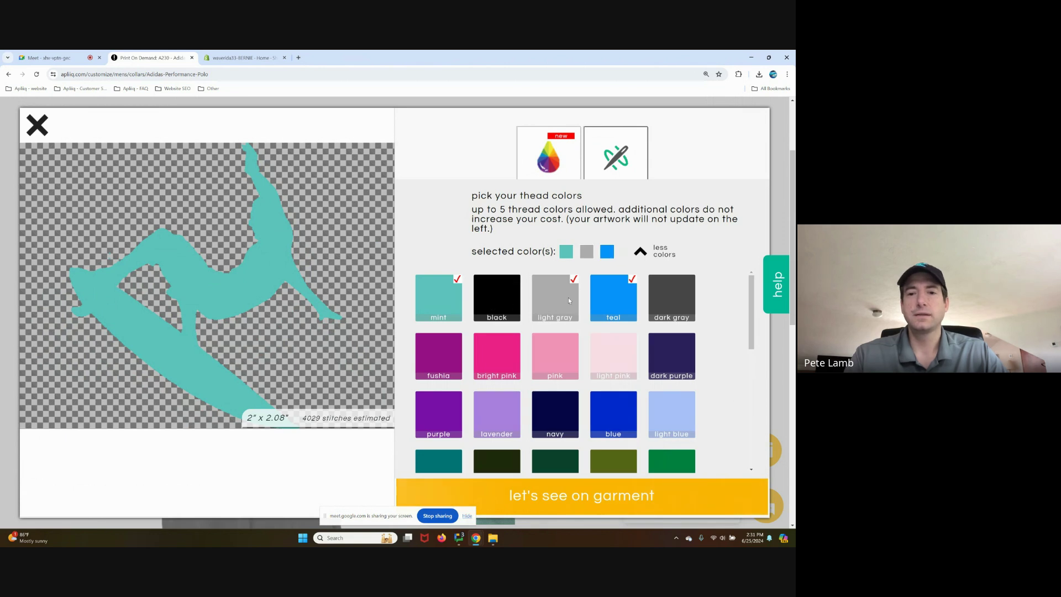
click(555, 298)
click(609, 297)
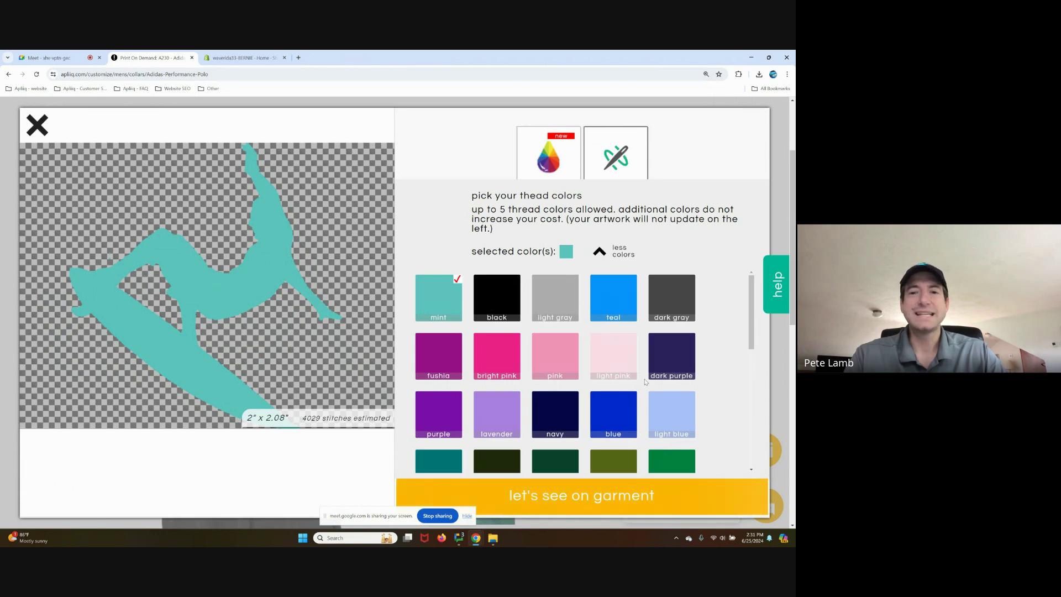
click(591, 498)
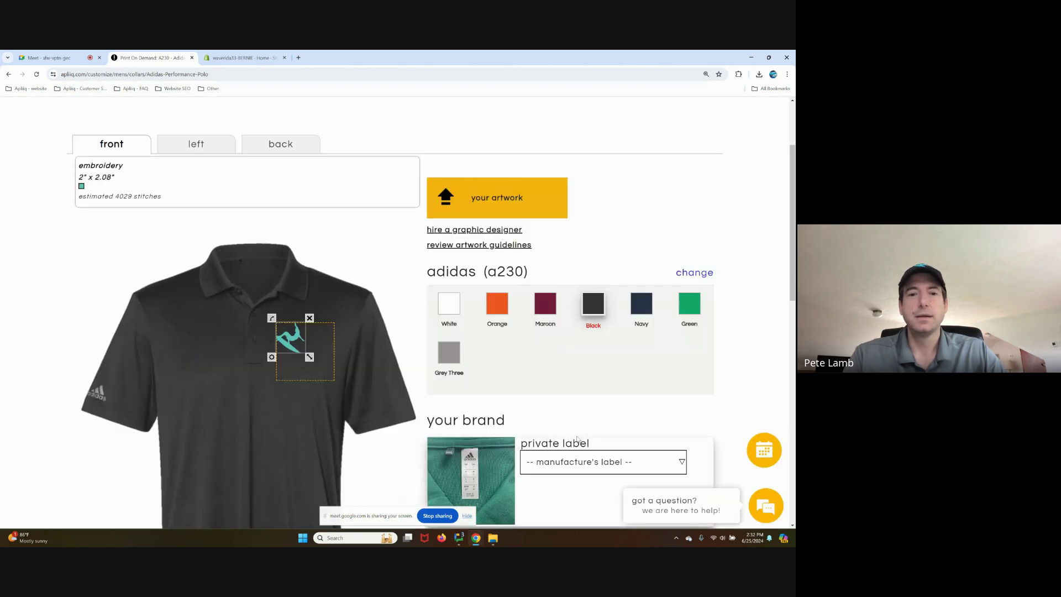
- Move the logo to the left chest, add a round-logo private label inside the neck, and put the woven label at the right hem
drag(296, 345, 310, 355)
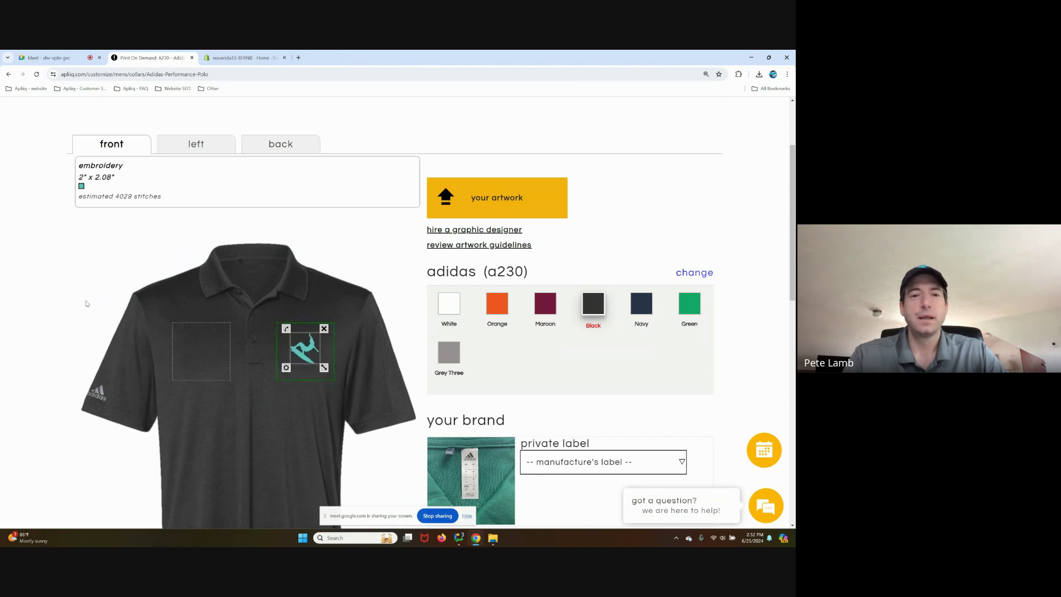
click(42, 296)
scroll(606, 345, down, 1)
scroll(605, 345, down, 2)
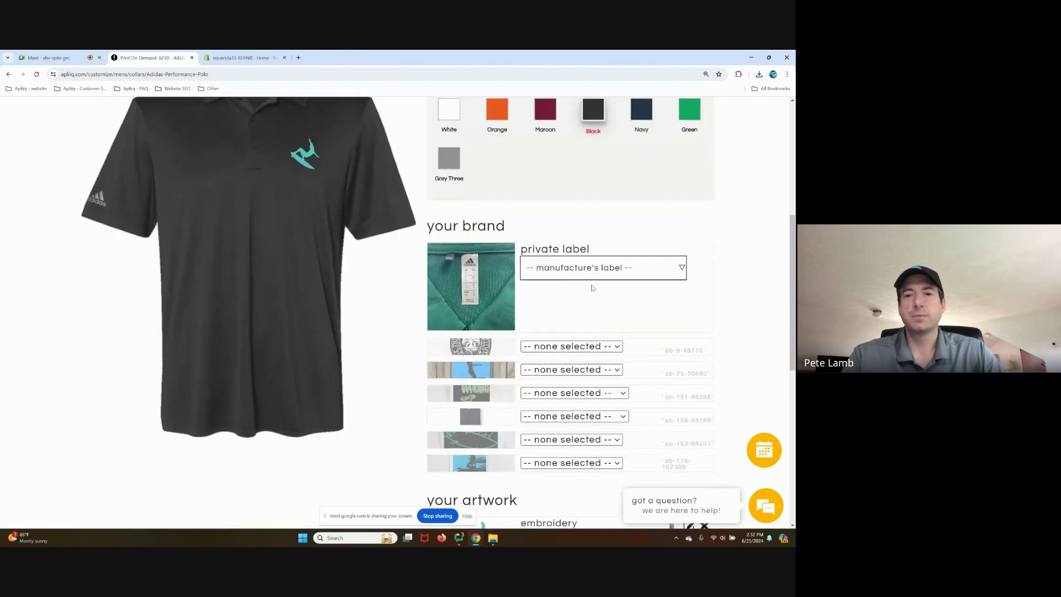
click(588, 273)
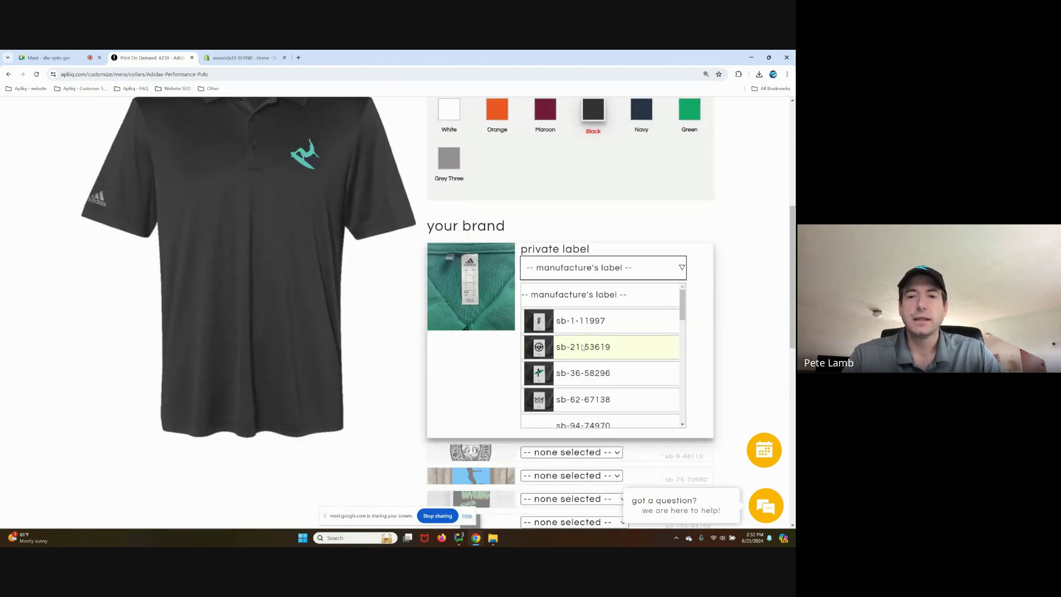
click(584, 347)
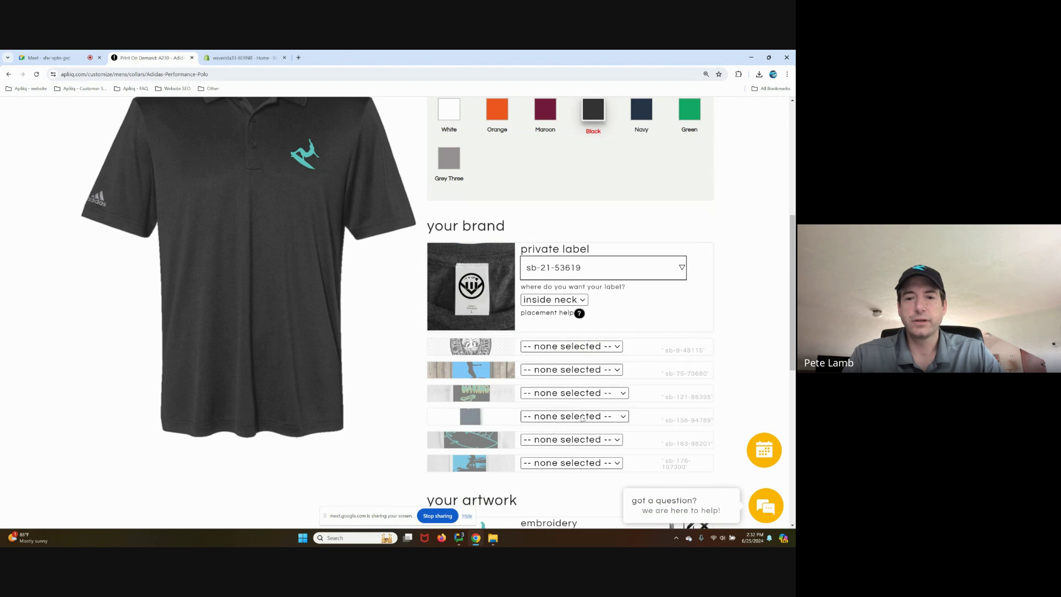
click(559, 369)
click(554, 395)
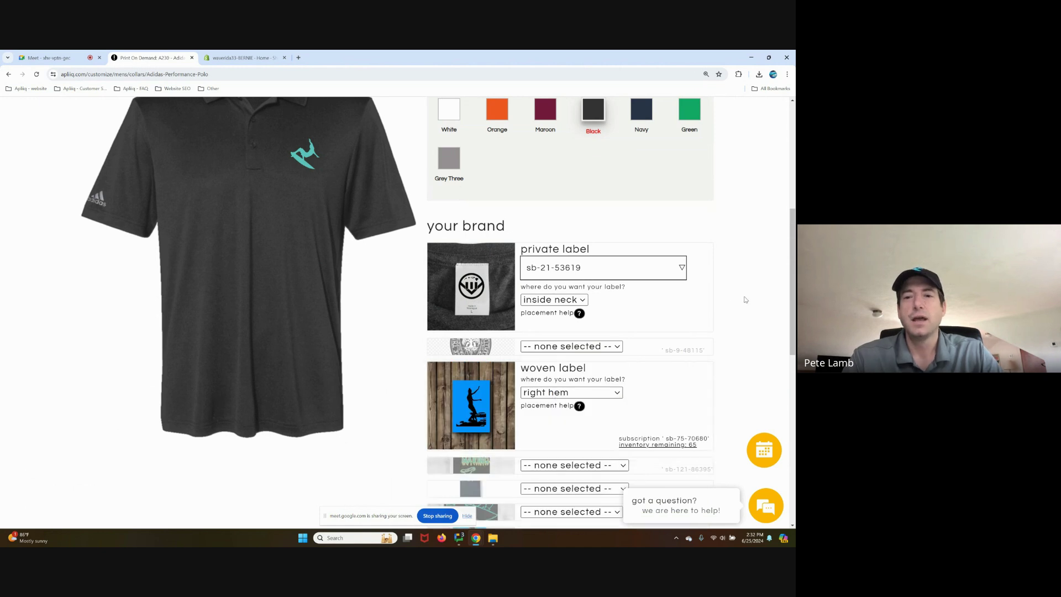
- Add the artwork note '2" wide embroidery, left chest, mint thread'
scroll(740, 308, down, 5)
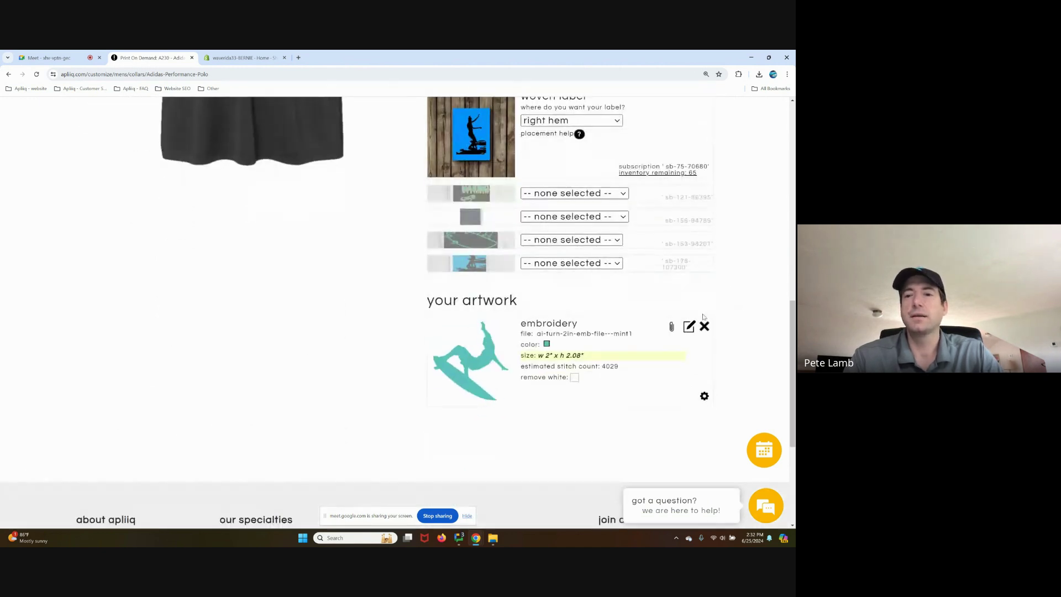
click(692, 327)
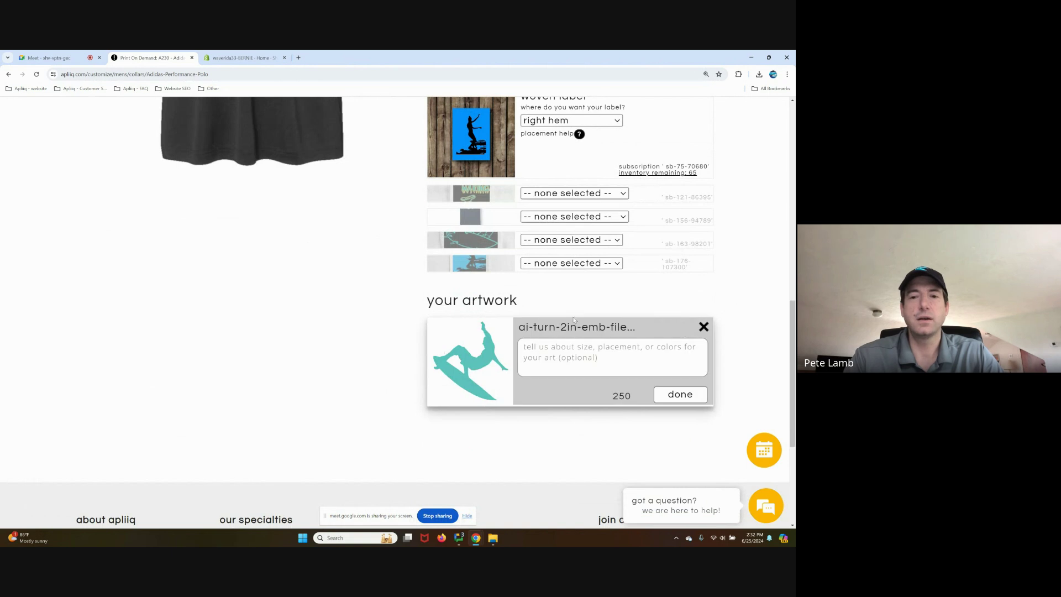
click(533, 356)
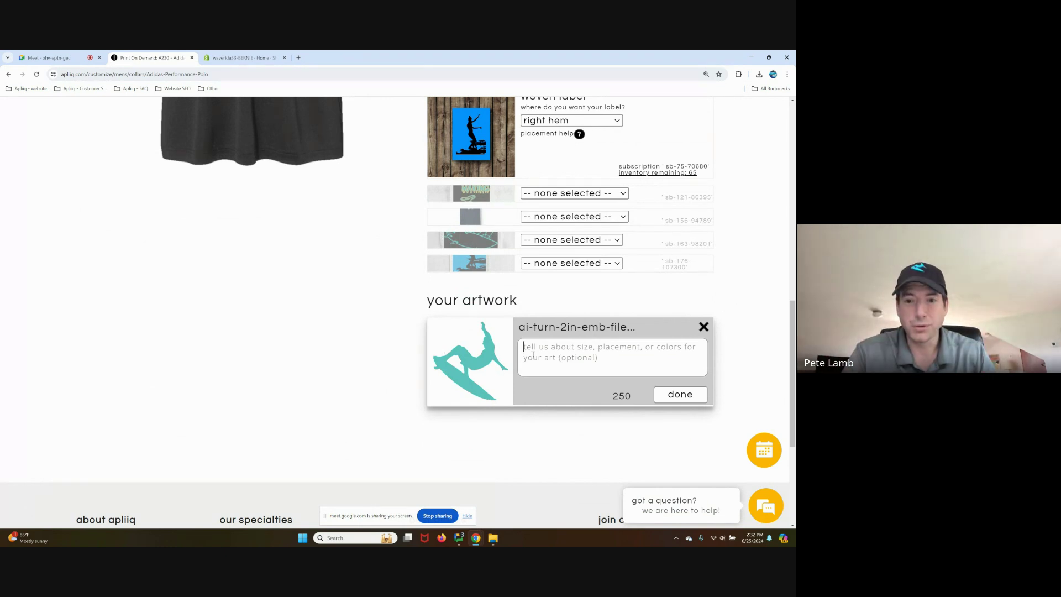
text(2)
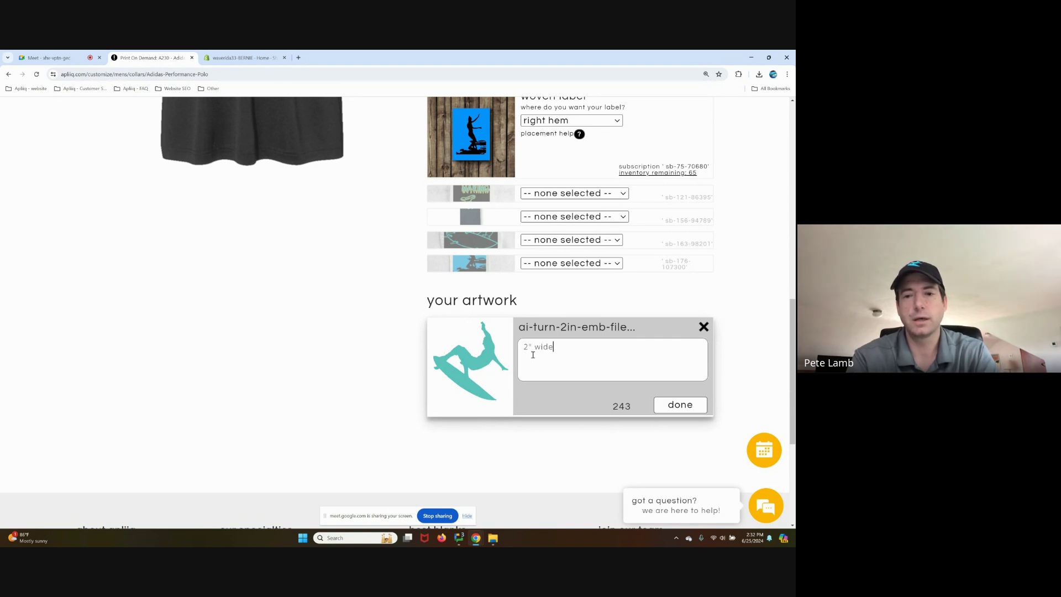
text(" wide )
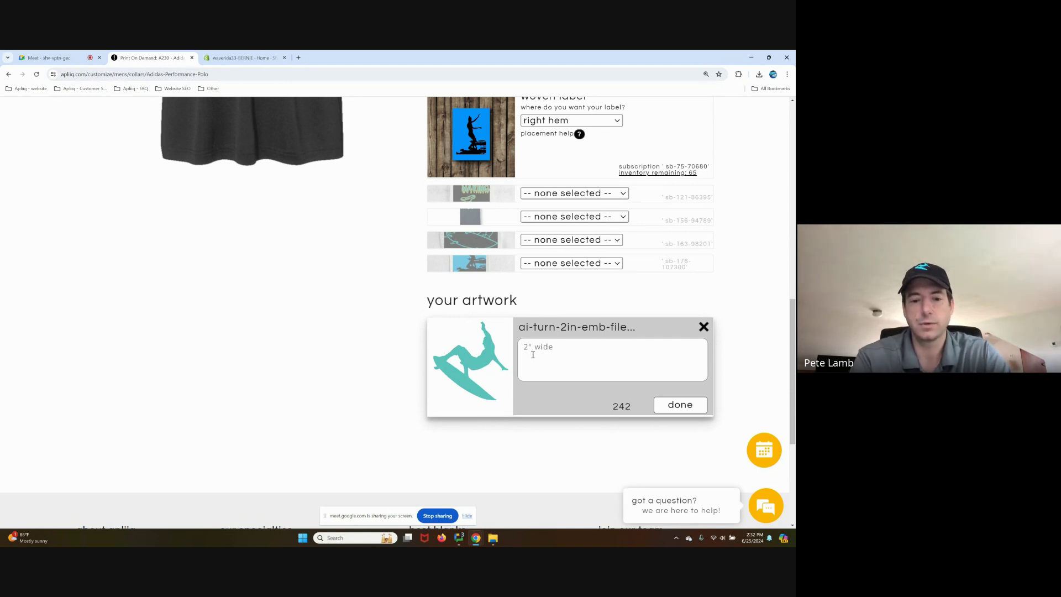
text(embroider)
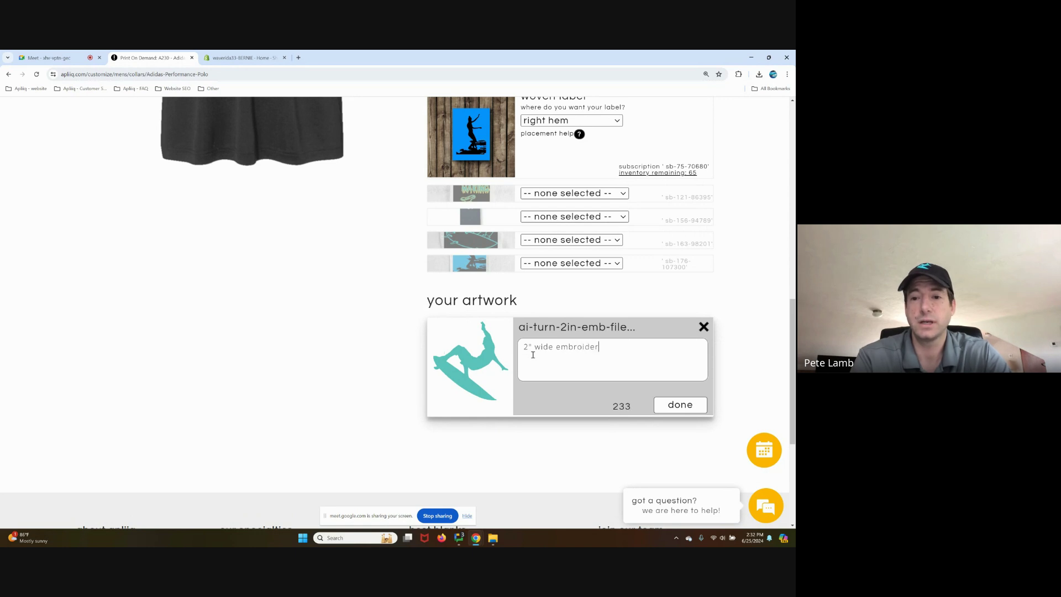
text(y, left chest, mi)
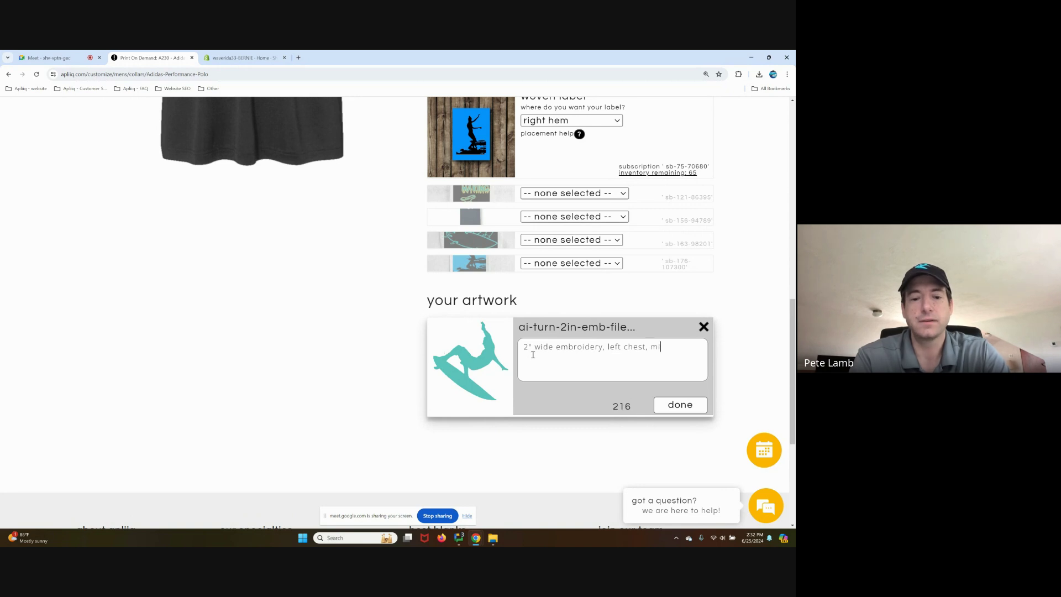
text(nt thread color)
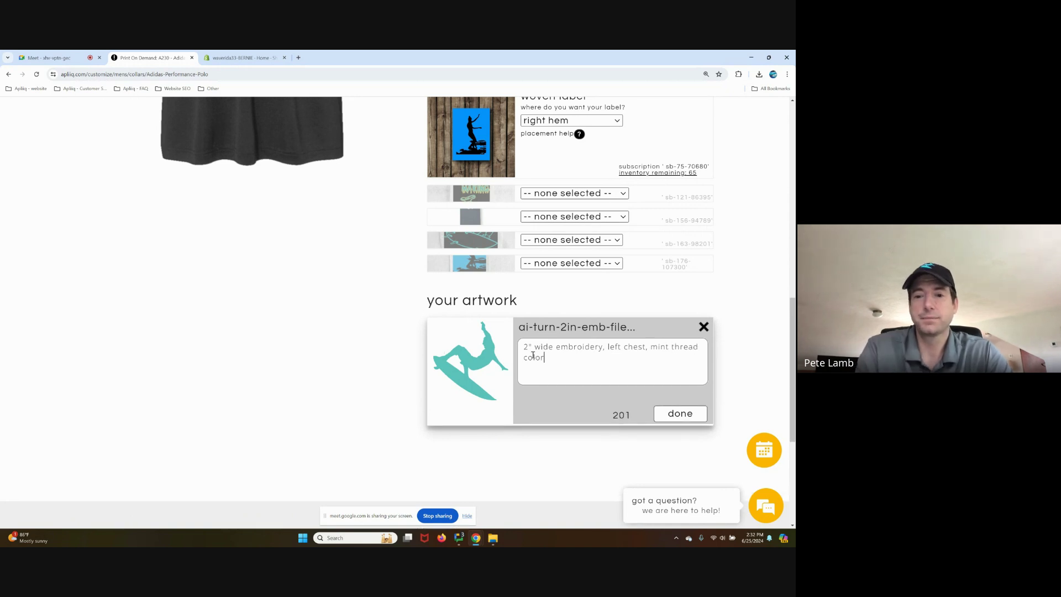
click(681, 414)
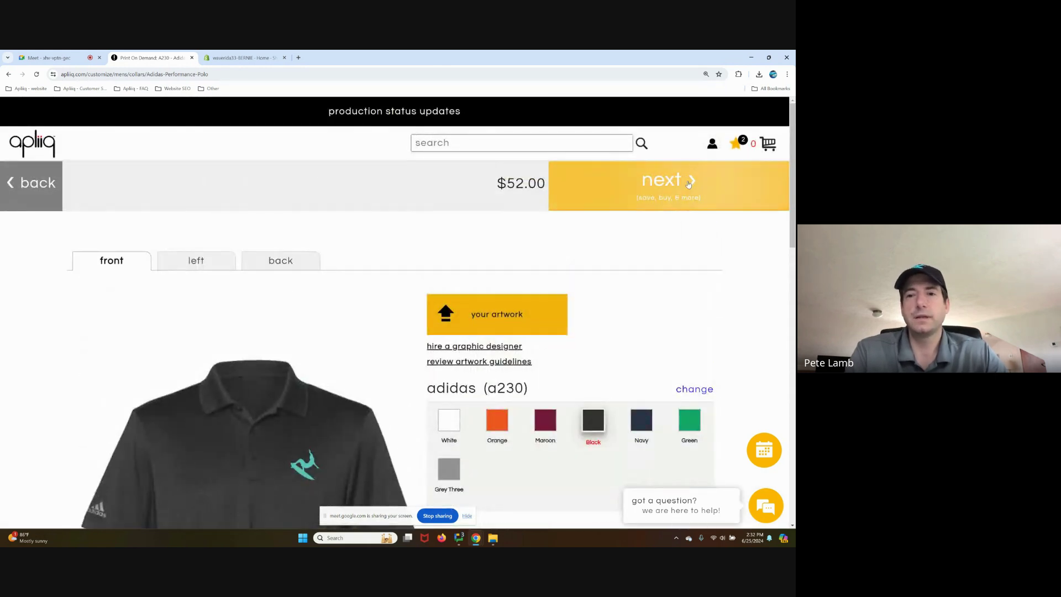
- Open the add-to-store form, confirming in the Shopify admin that the store has no products yet
click(689, 184)
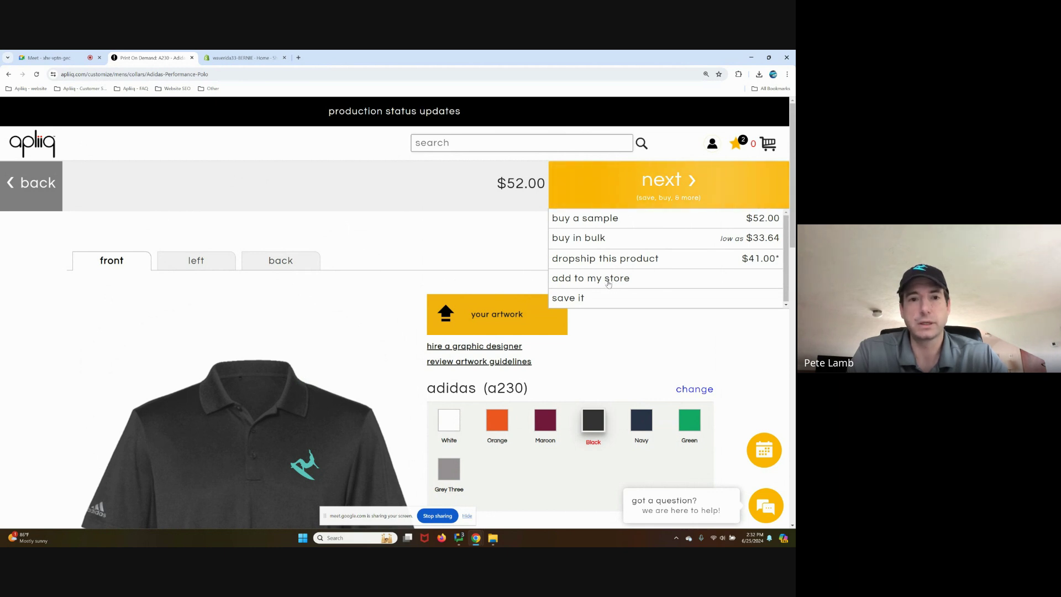
click(614, 284)
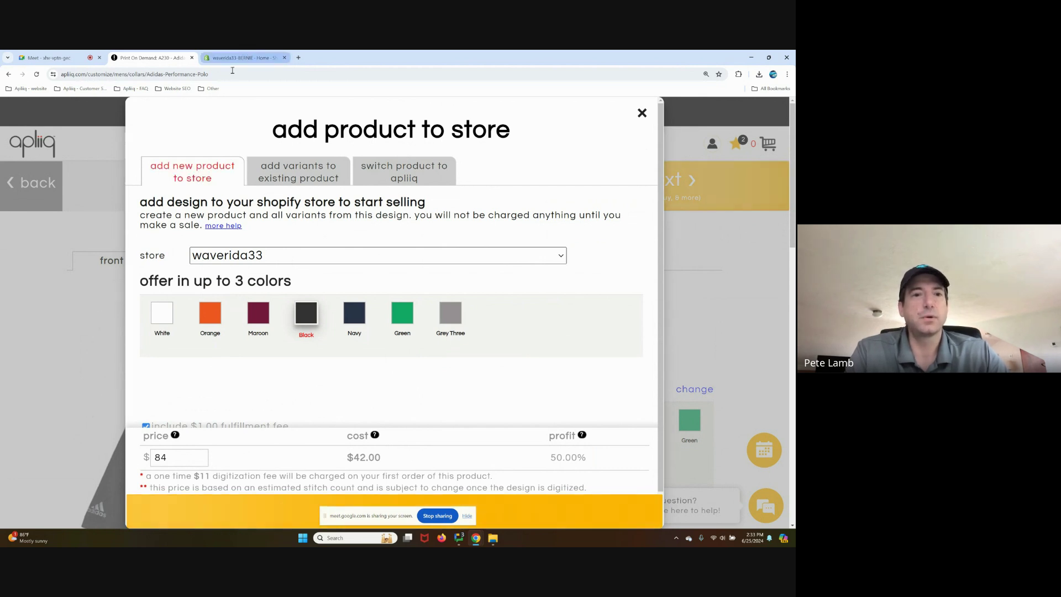
click(246, 58)
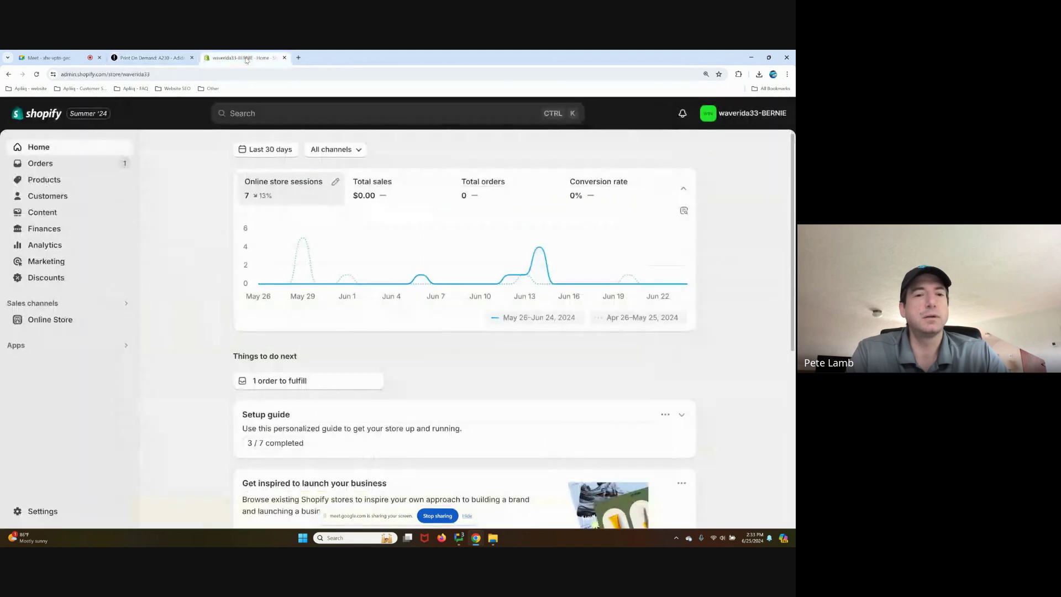
click(42, 183)
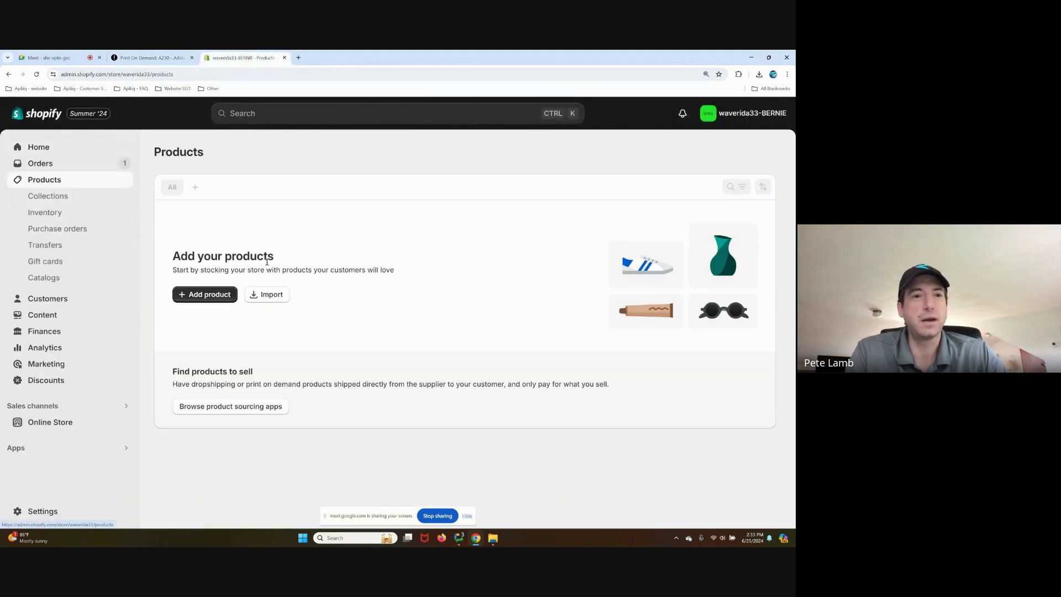
click(39, 146)
click(148, 58)
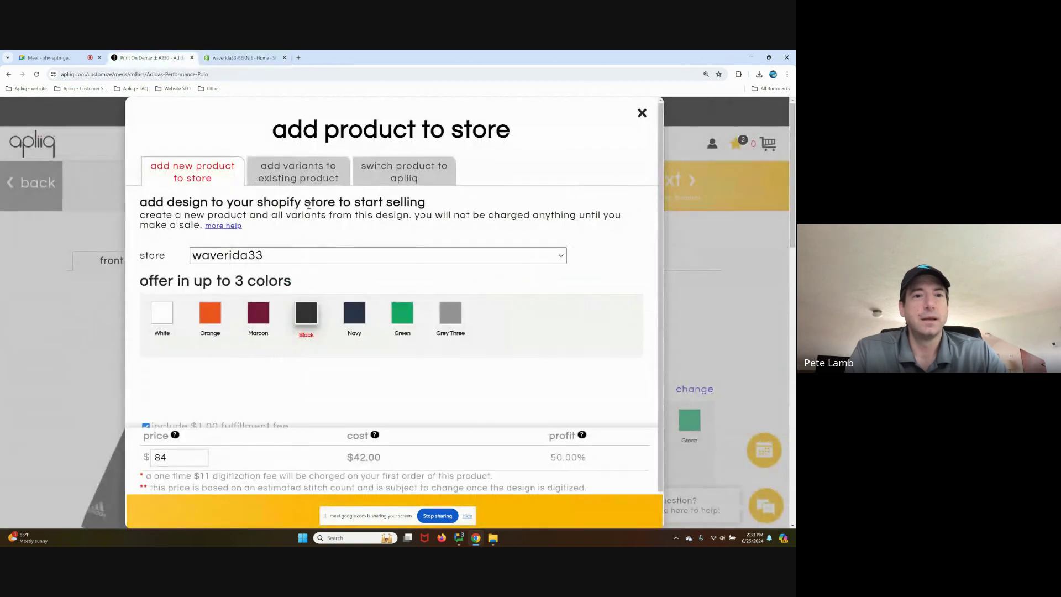
- Offer the polo in Black, Navy and Grey Three, the 3-color limit
click(314, 322)
click(310, 320)
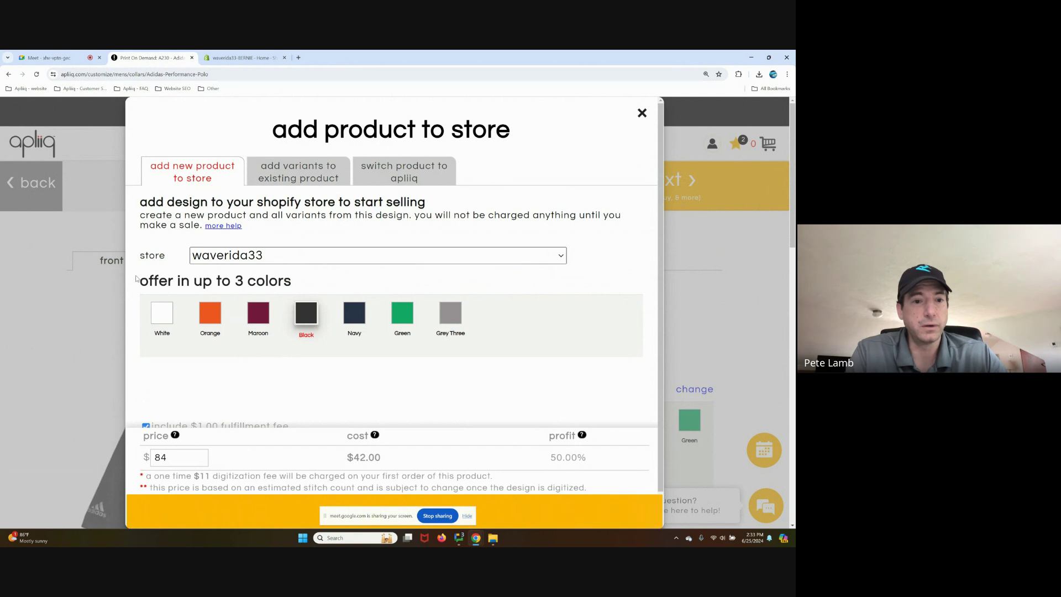
drag(138, 280, 293, 282)
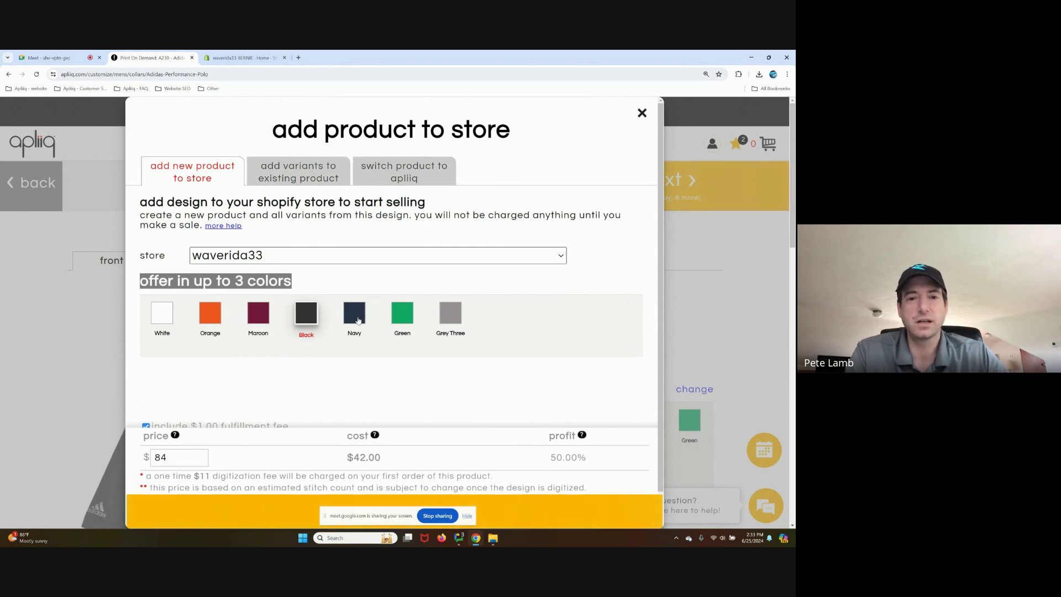
click(358, 316)
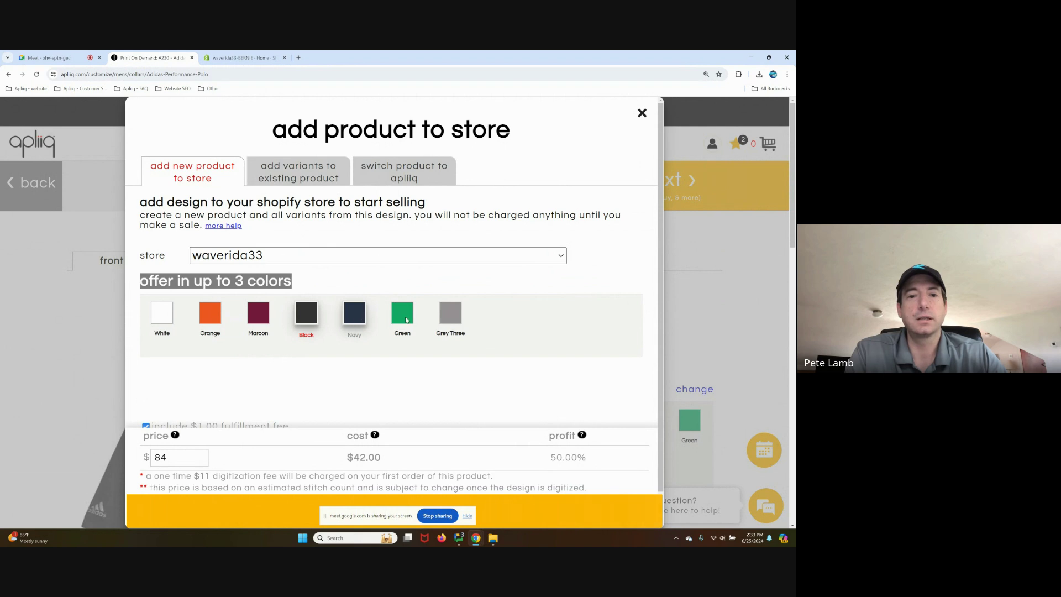
click(456, 318)
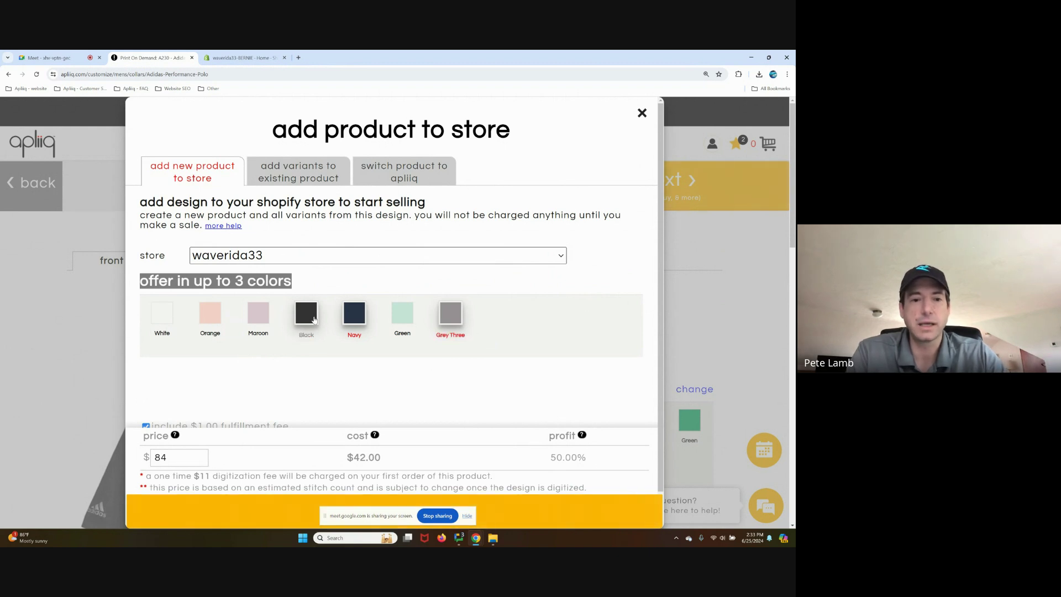
- Lower the price from 84 to 65, giving 35.38% profit
scroll(318, 343, down, 1)
drag(167, 457, 146, 461)
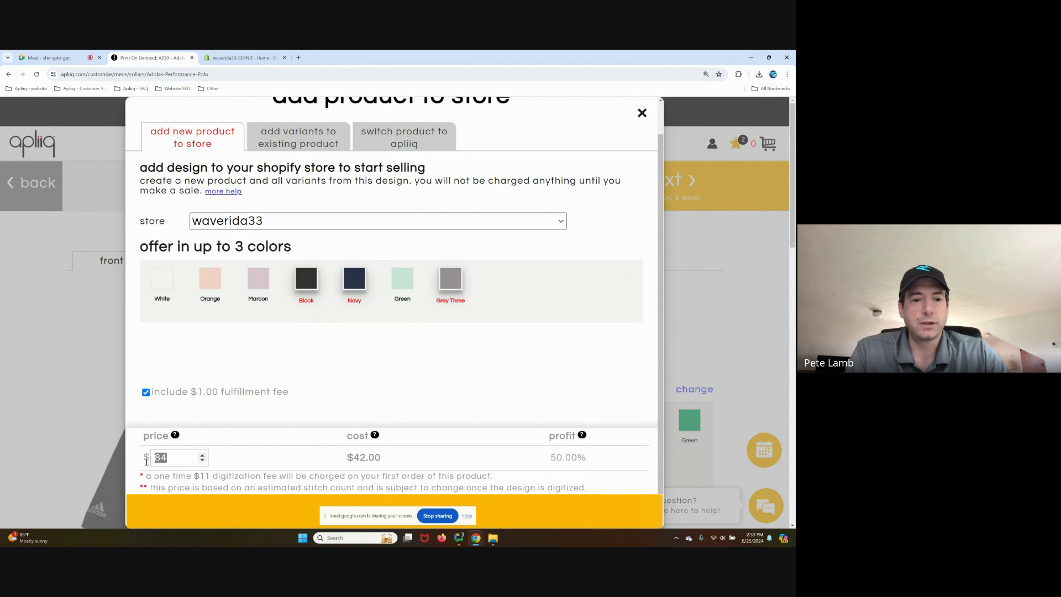
text(65)
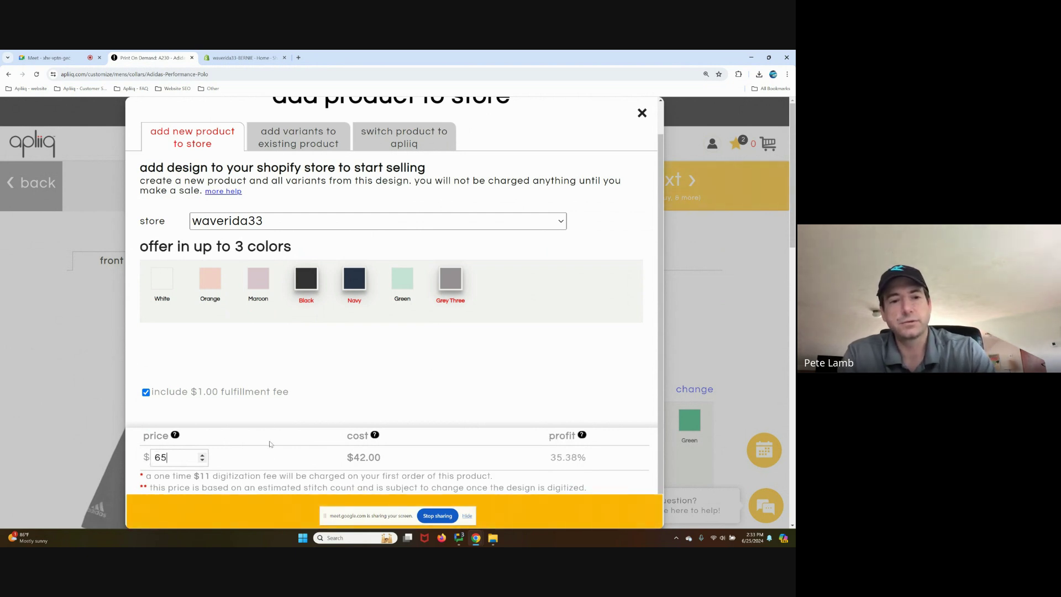
click(467, 517)
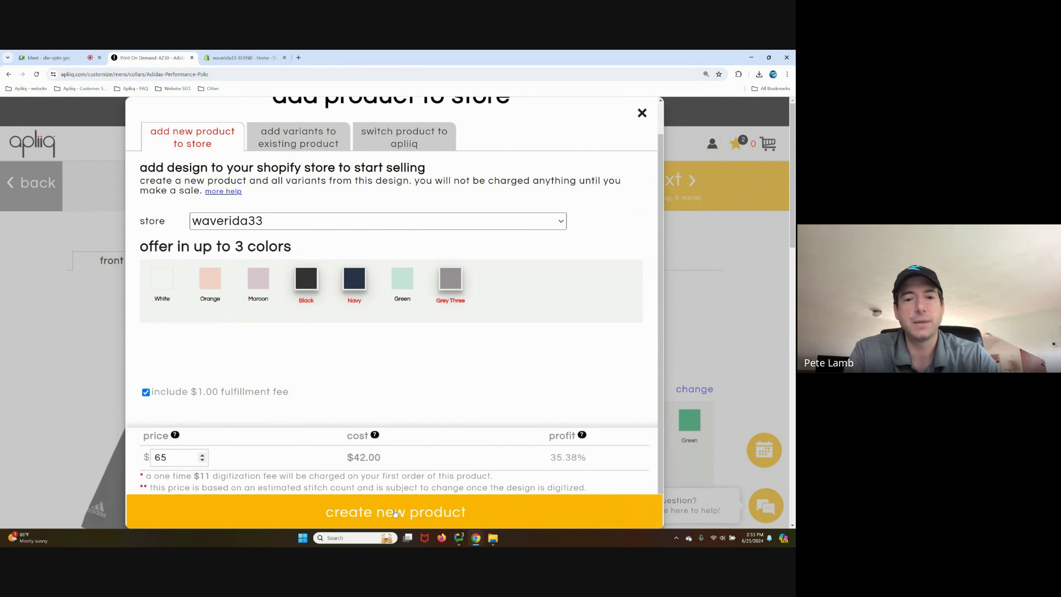
- Name the new product 'Apliiq Adidas polo test 1' and save it to the Shopify store
click(395, 513)
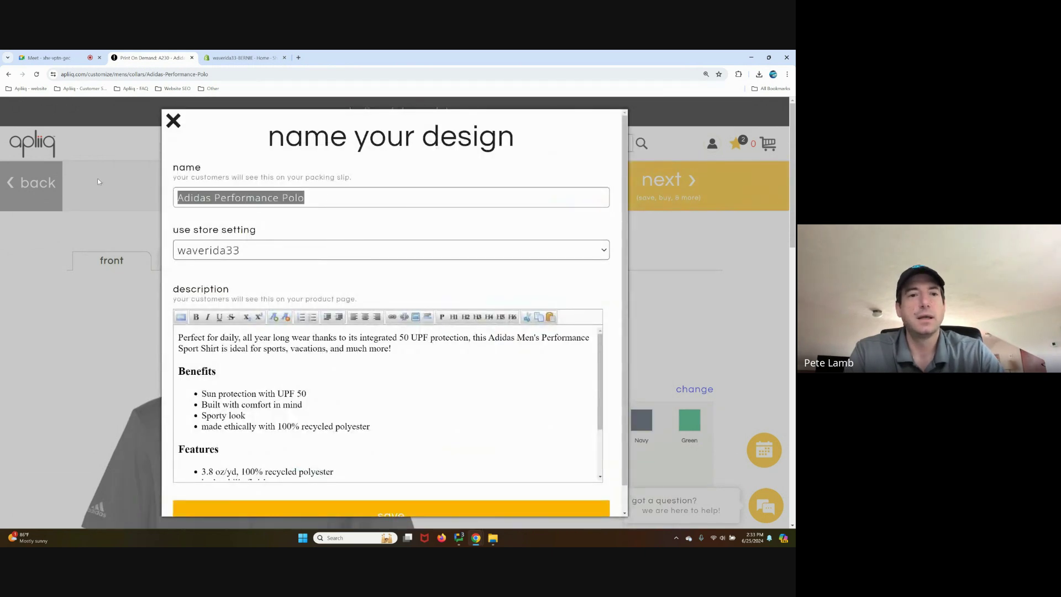
text(Apliiq Ad)
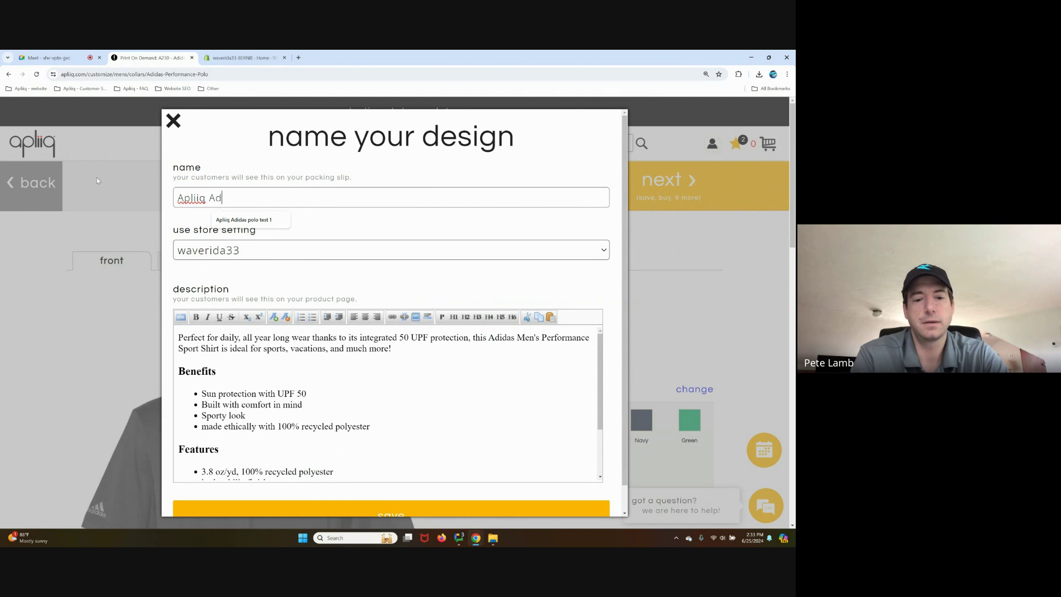
text(idas polo )
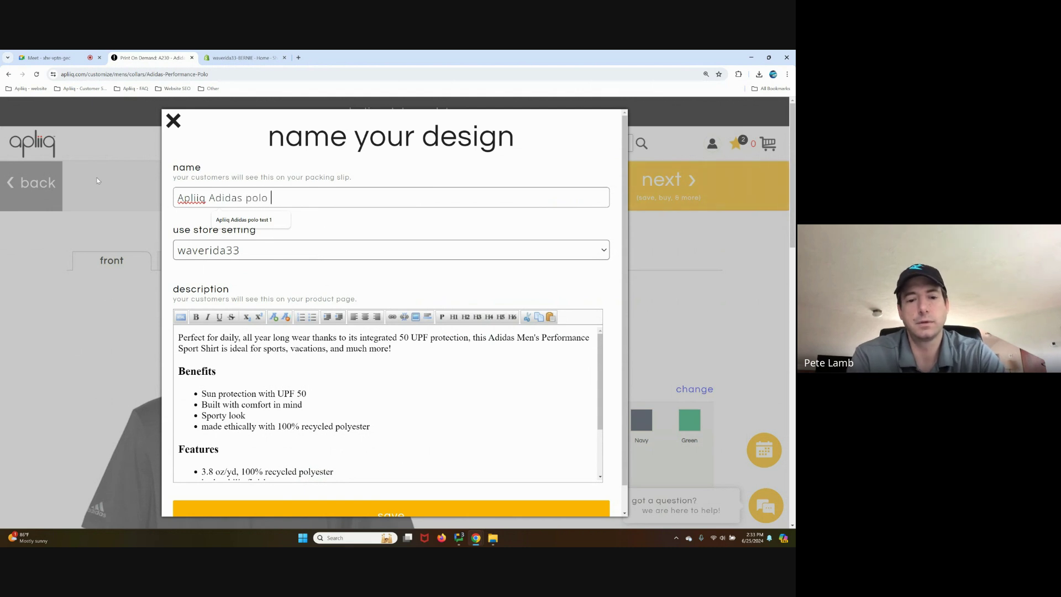
text(test 1)
scroll(309, 271, down, 1)
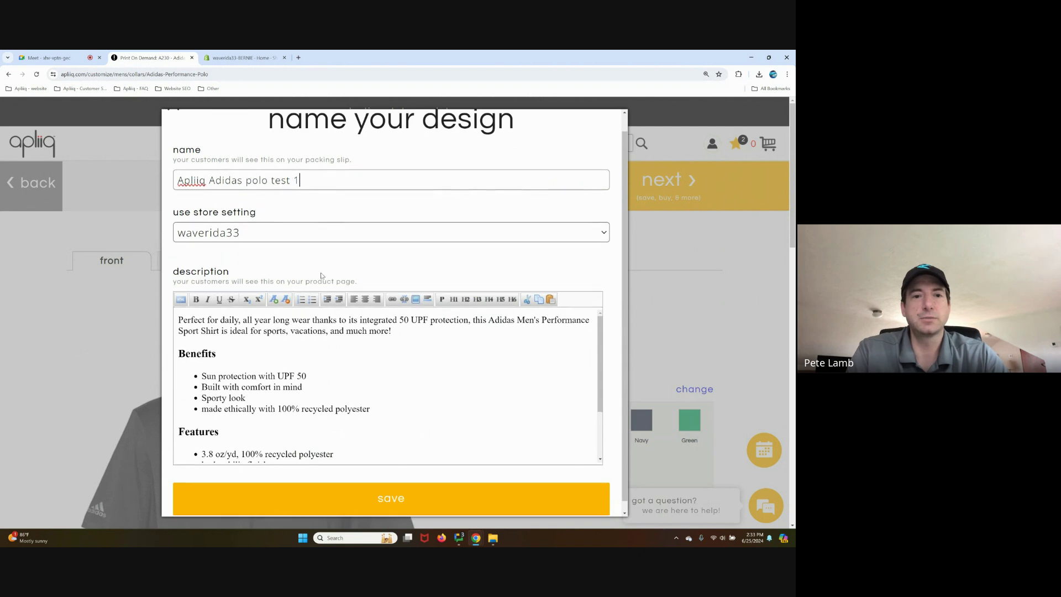
click(387, 487)
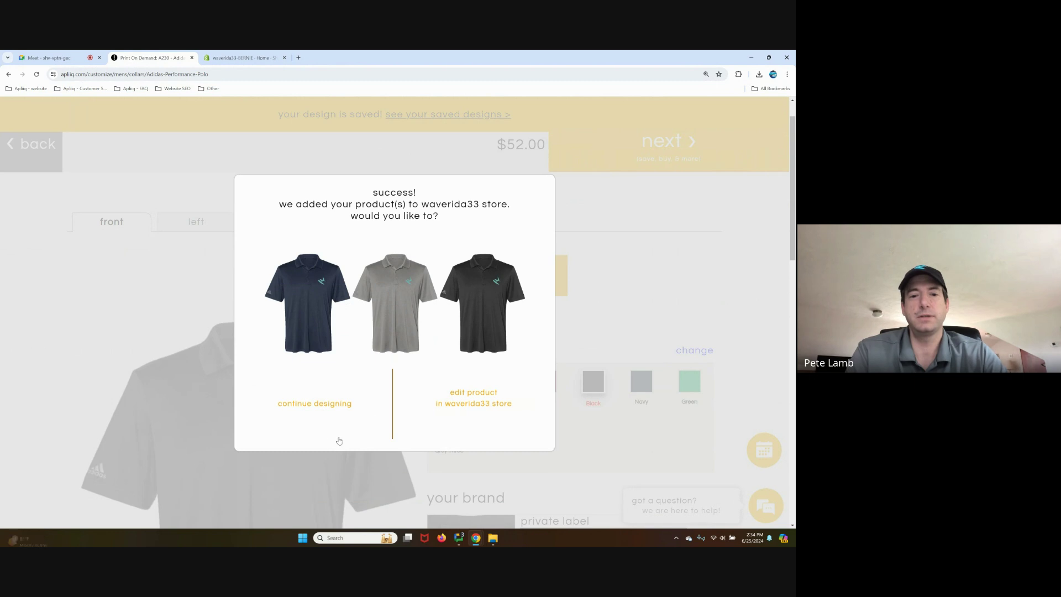
- Verify 'Apliiq Adidas polo test 1' shows as active in Shopify Products, then rejoin the Meet call
click(314, 404)
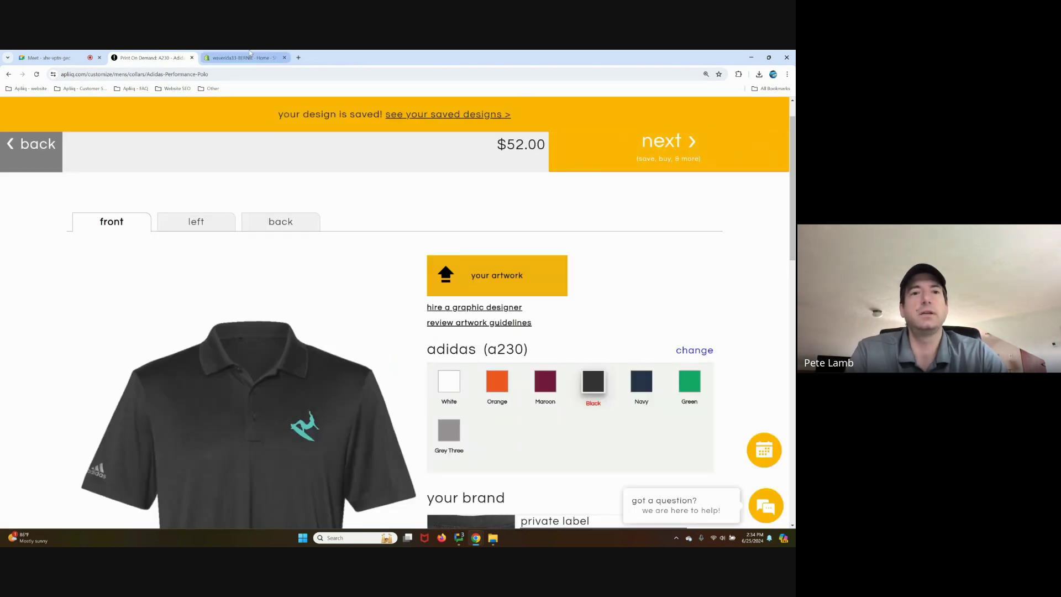
click(250, 56)
click(35, 178)
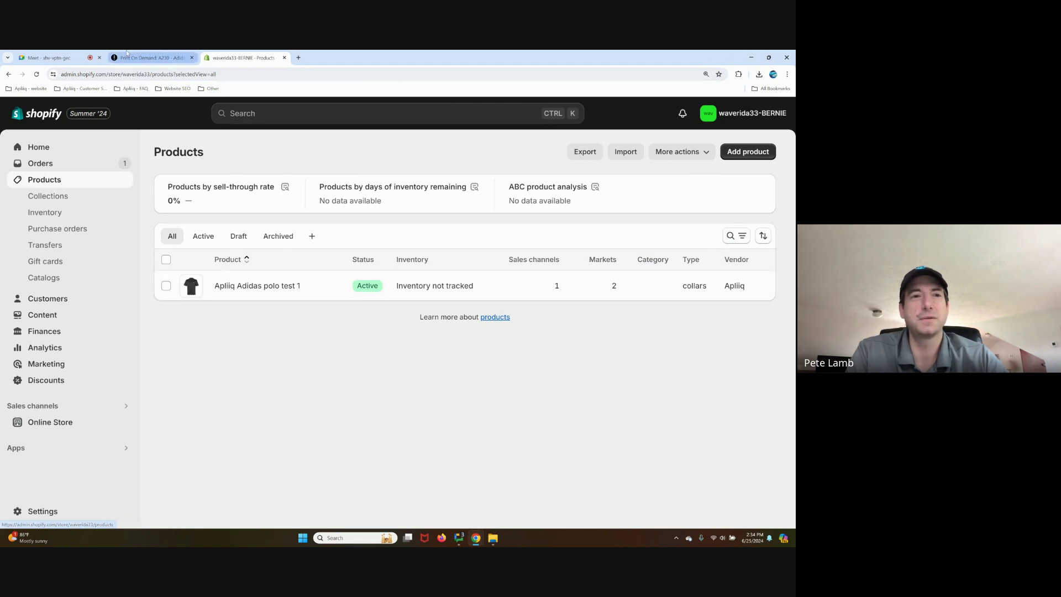
click(52, 58)
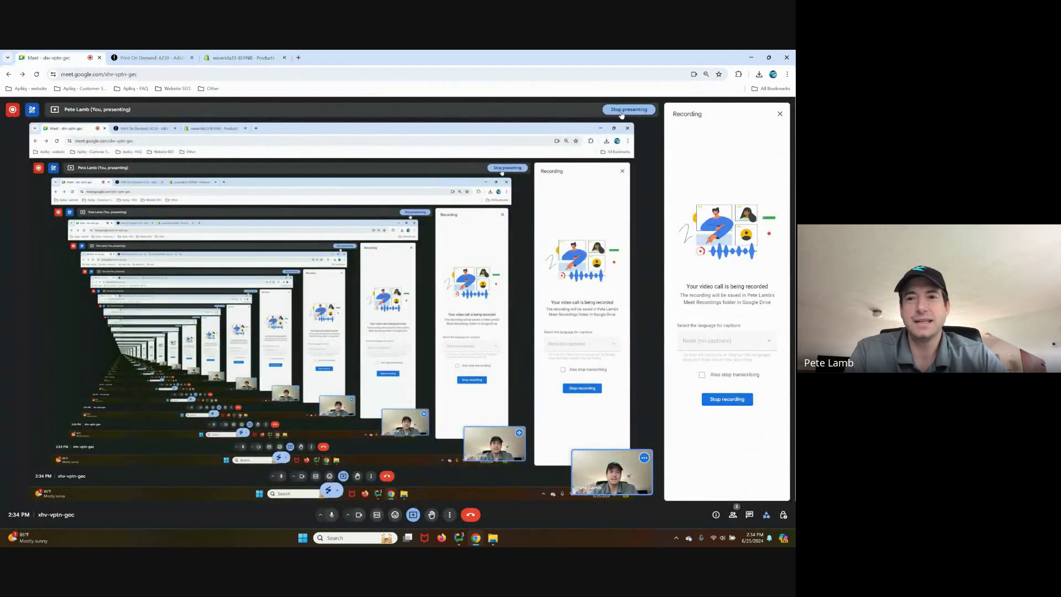